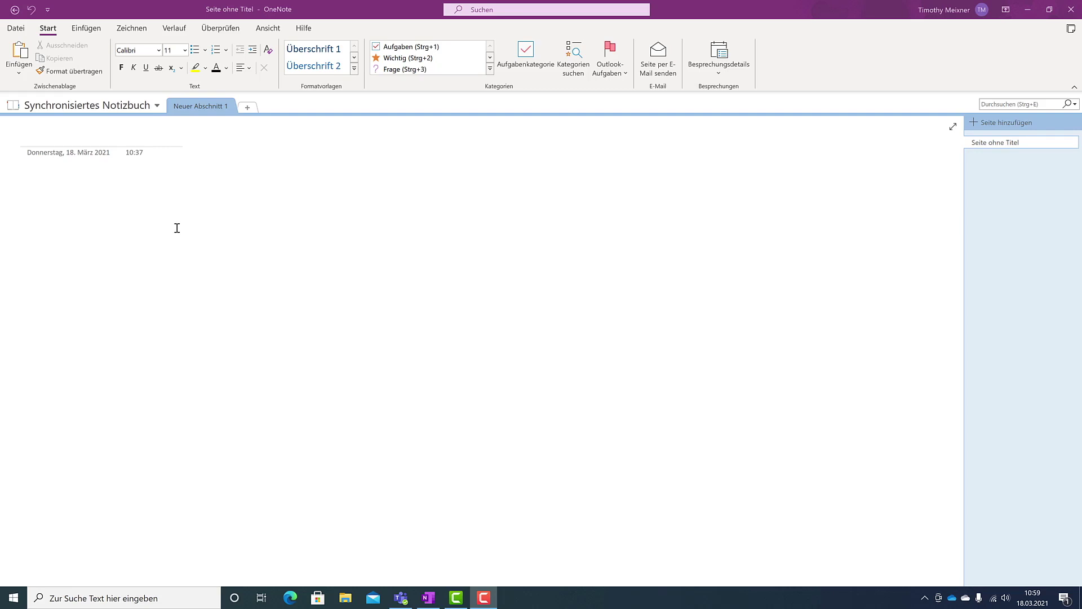
# Check the synchronisation status of Synchronisiertes Notizbuch, then close the status window
pyautogui.rightClick(117, 109)
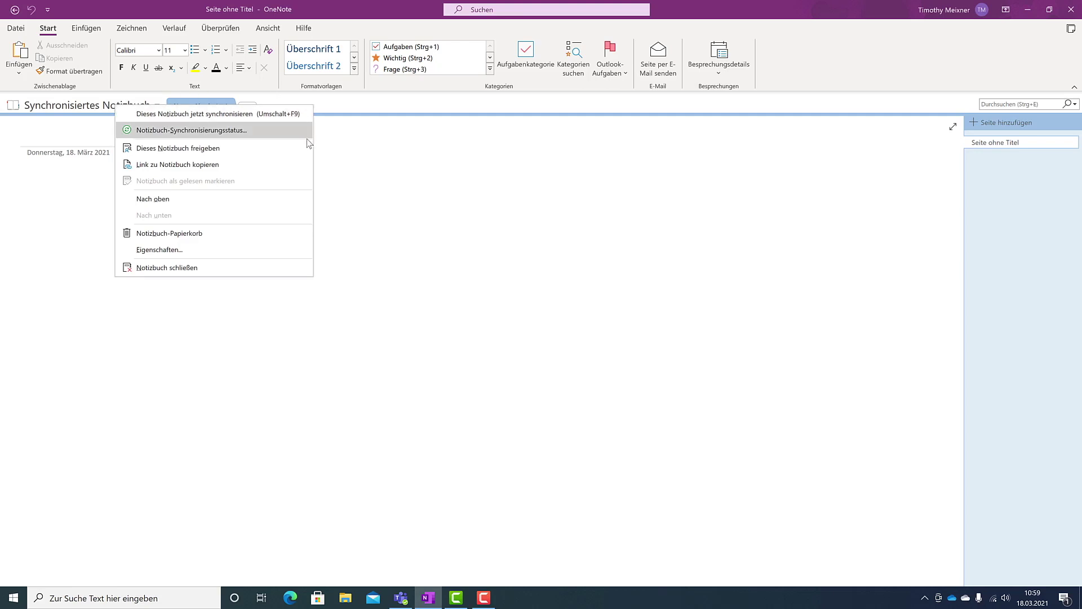
pyautogui.click(228, 131)
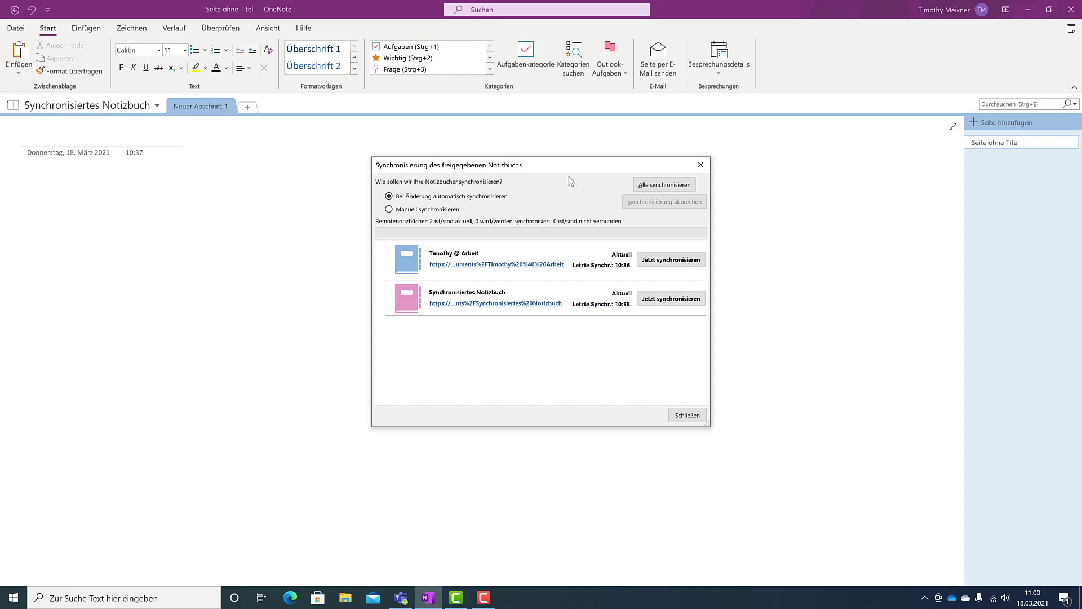
pyautogui.click(705, 164)
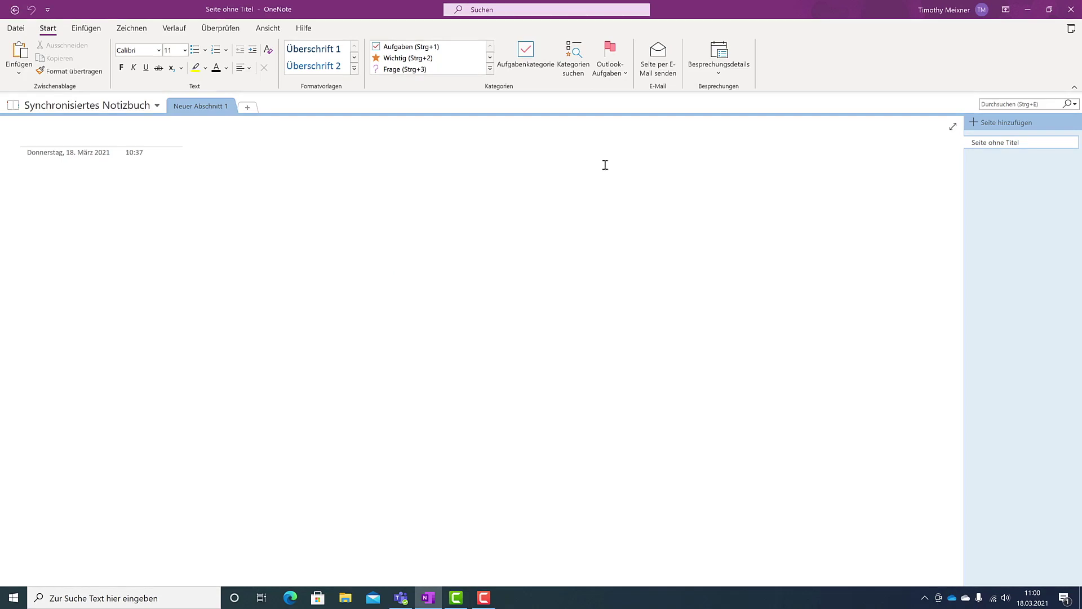
# Switch back and forth between the empty work notebook and Synchronisiertes Notizbuch
pyautogui.click(158, 106)
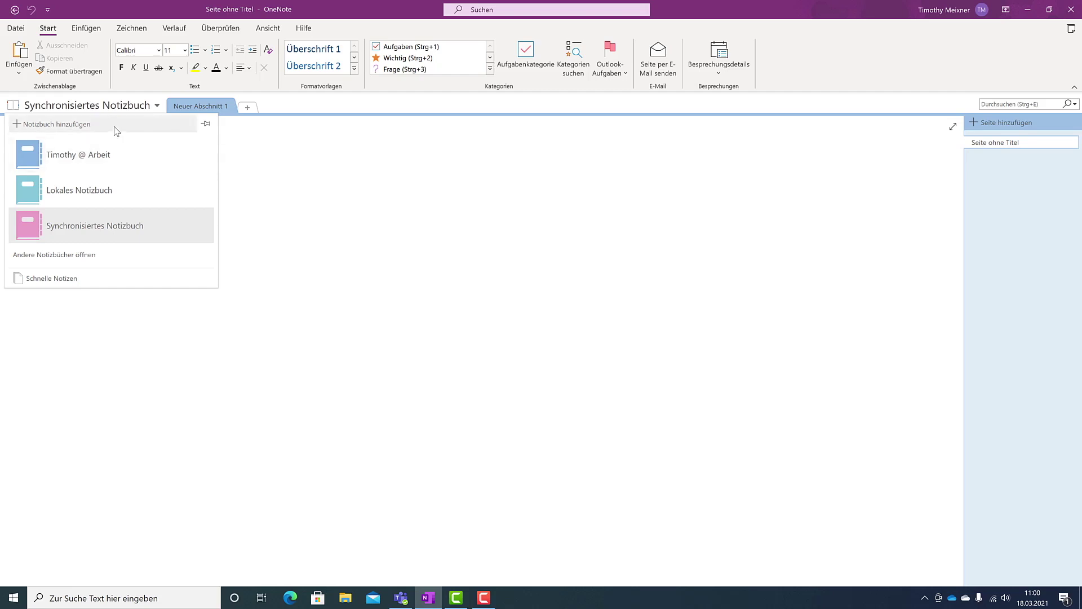
pyautogui.click(126, 160)
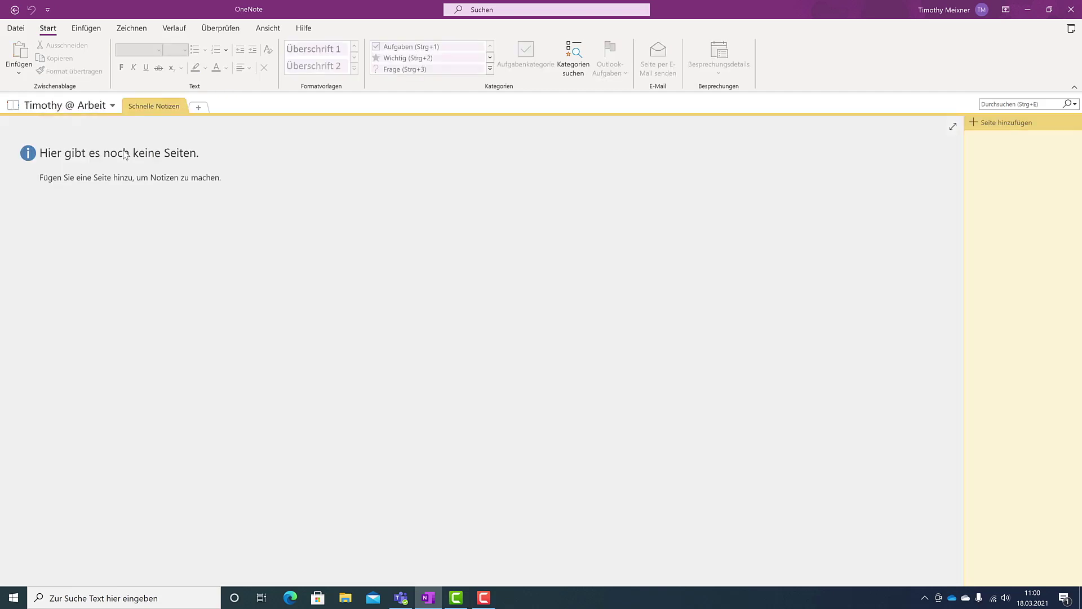
pyautogui.click(98, 106)
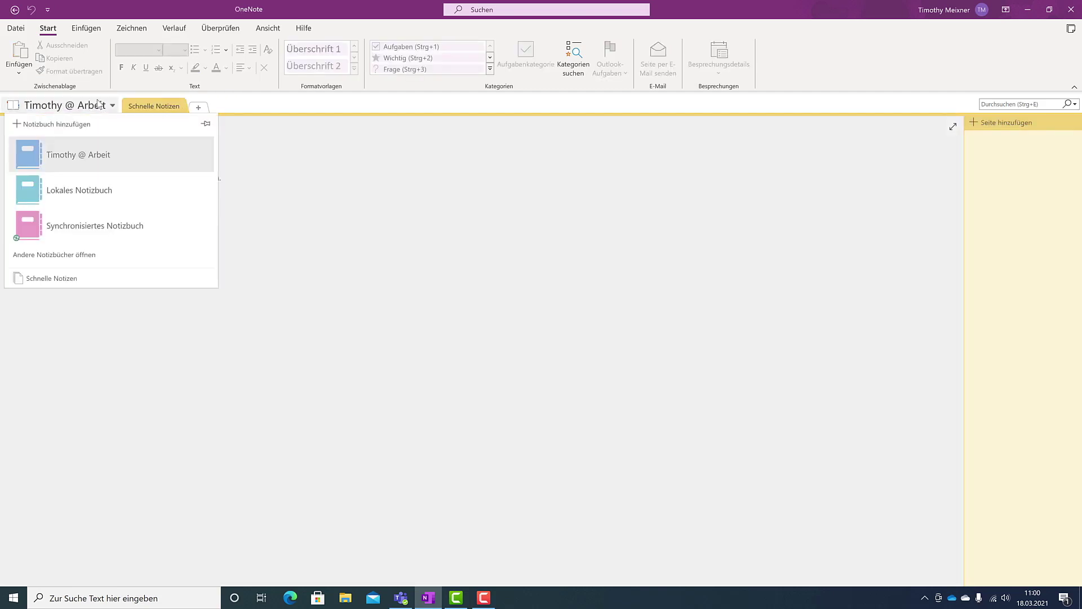
pyautogui.click(102, 223)
pyautogui.click(117, 107)
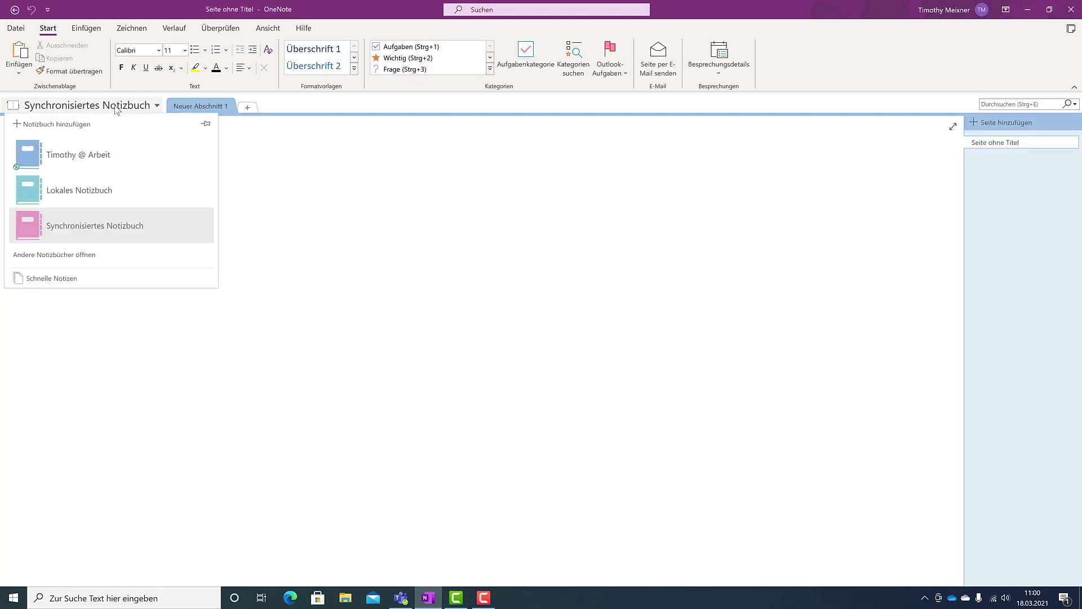
pyautogui.click(31, 162)
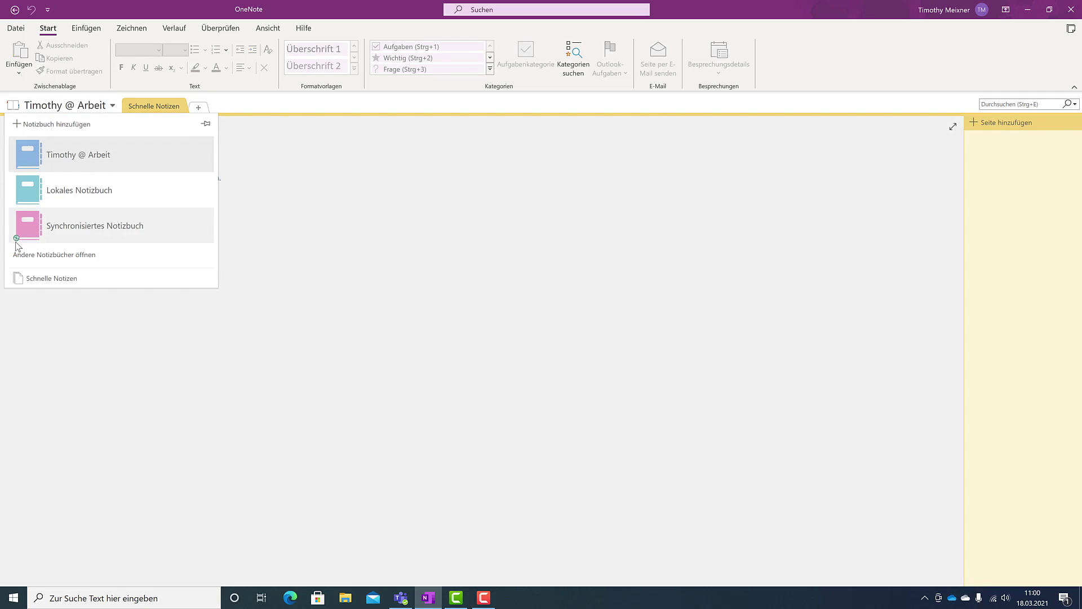
pyautogui.click(57, 228)
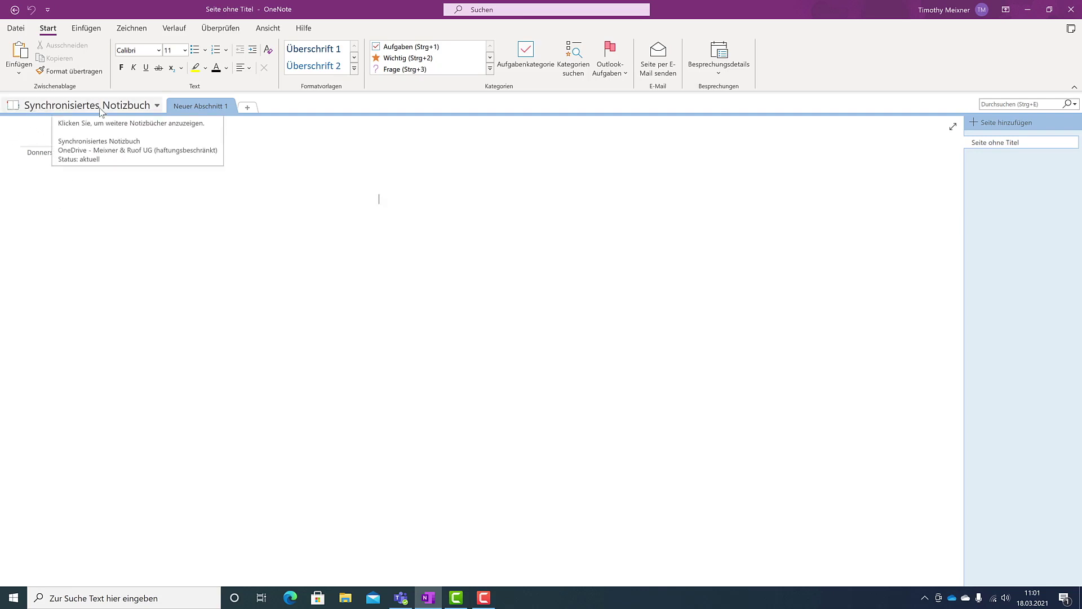
# From the Datei notebook overview, open Eigenschaften for Synchronisiertes Notizbuch
pyautogui.click(14, 33)
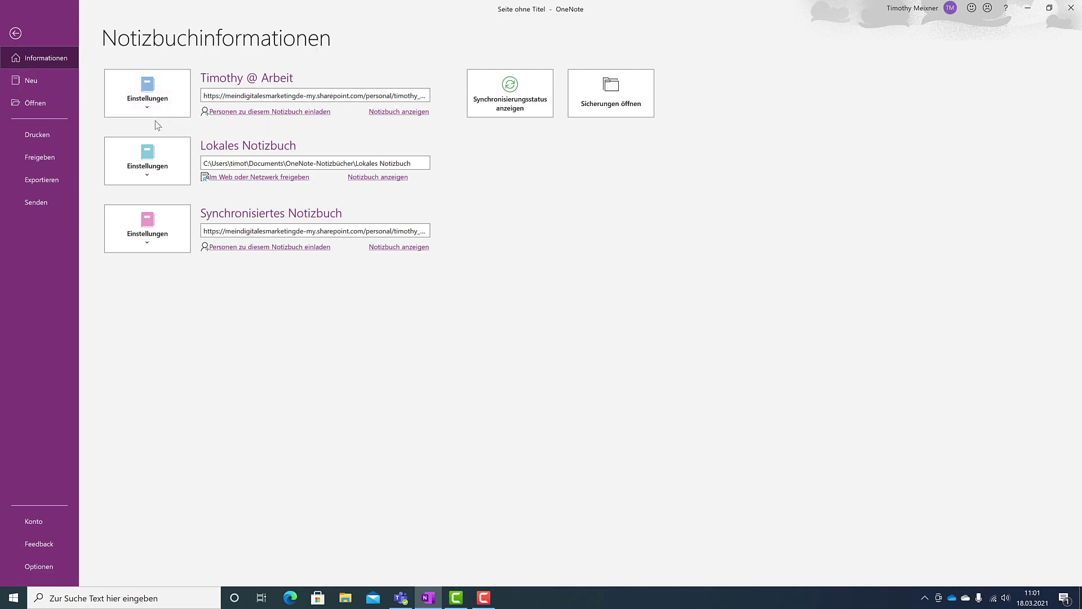
pyautogui.click(170, 249)
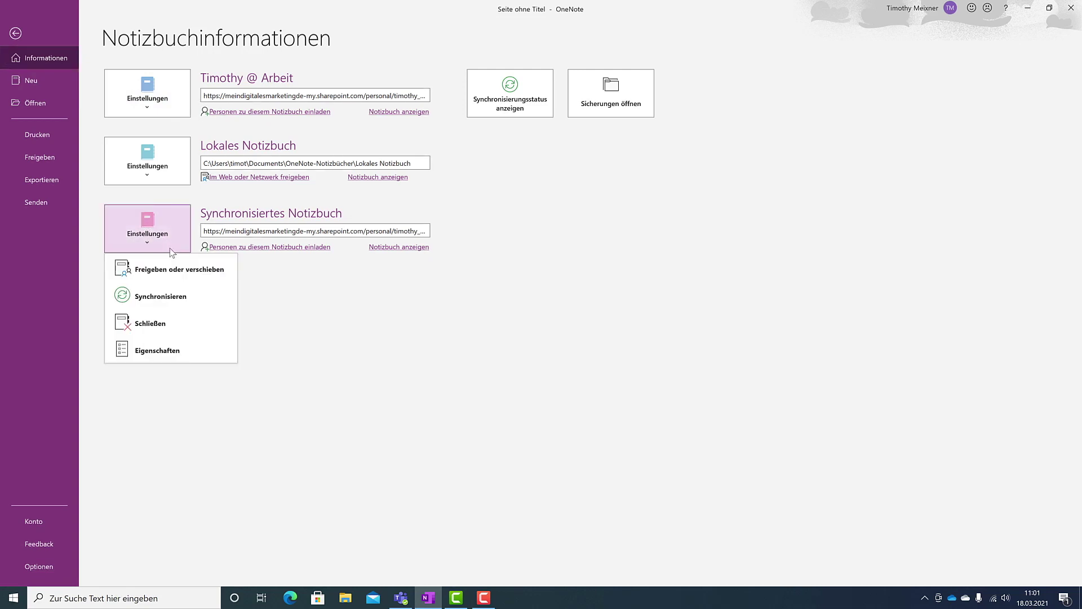
pyautogui.click(178, 353)
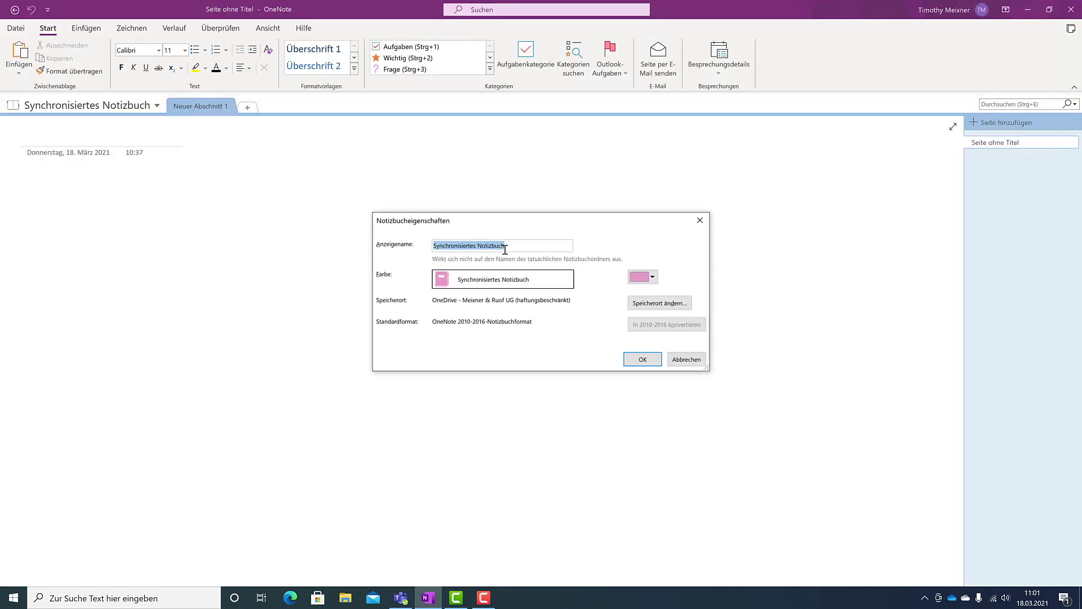
# Set the display name to 'Arbeitsnotizen' and the colour to light green, then confirm
pyautogui.write('Arbeit')
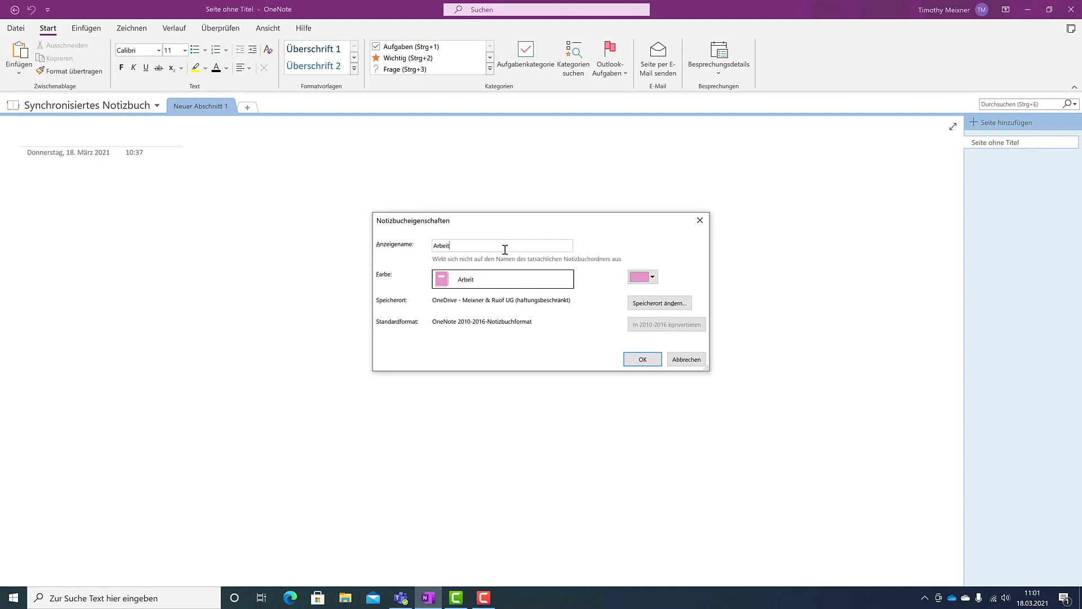
pyautogui.write('snotizen')
pyautogui.click(654, 278)
pyautogui.click(644, 292)
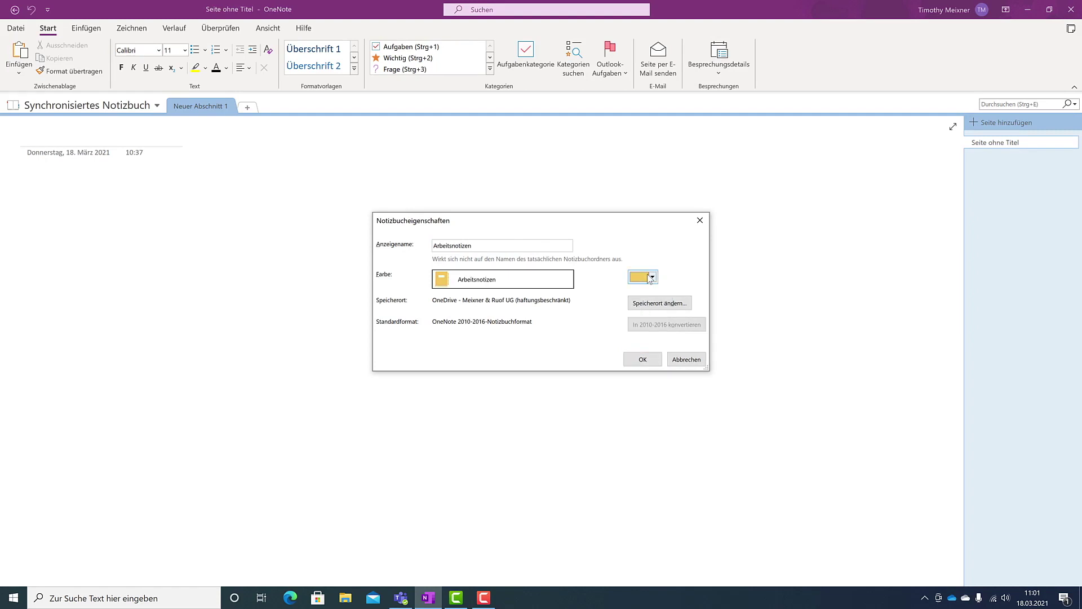
pyautogui.click(651, 278)
pyautogui.click(634, 291)
pyautogui.click(651, 277)
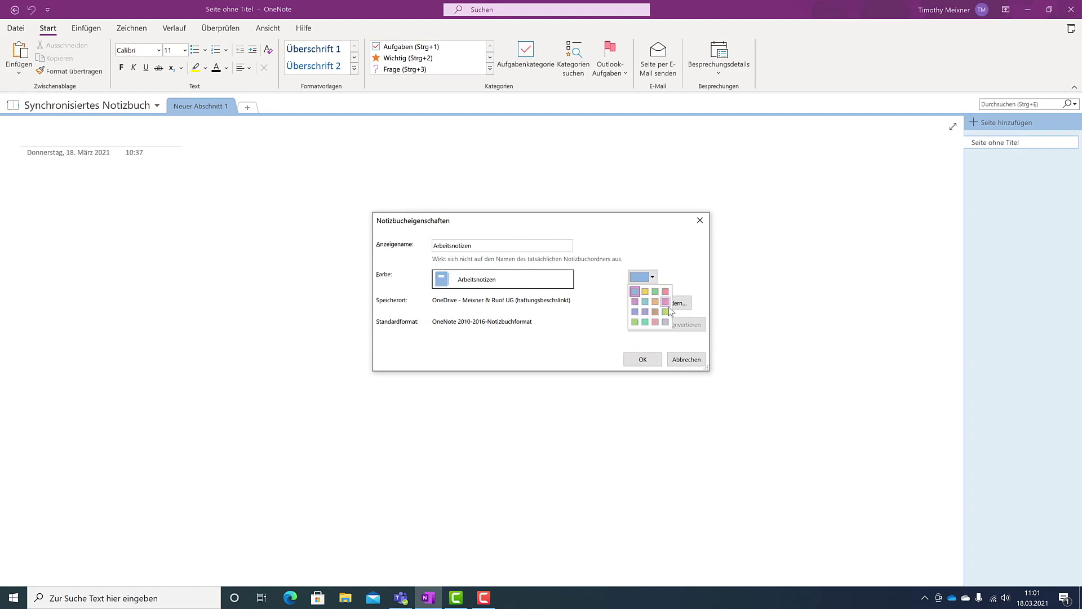
pyautogui.click(666, 311)
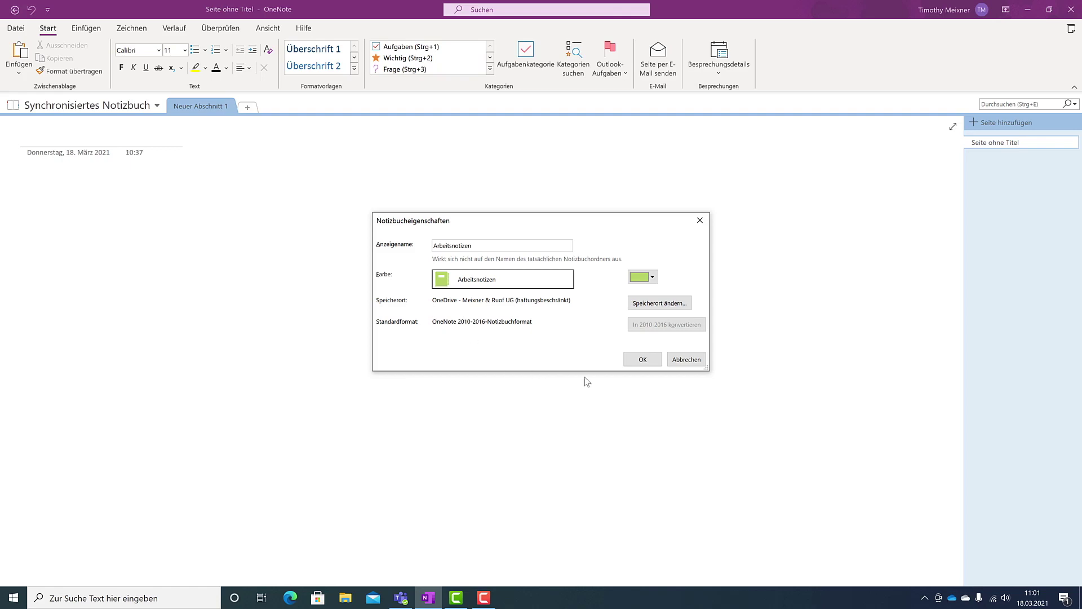
pyautogui.click(642, 360)
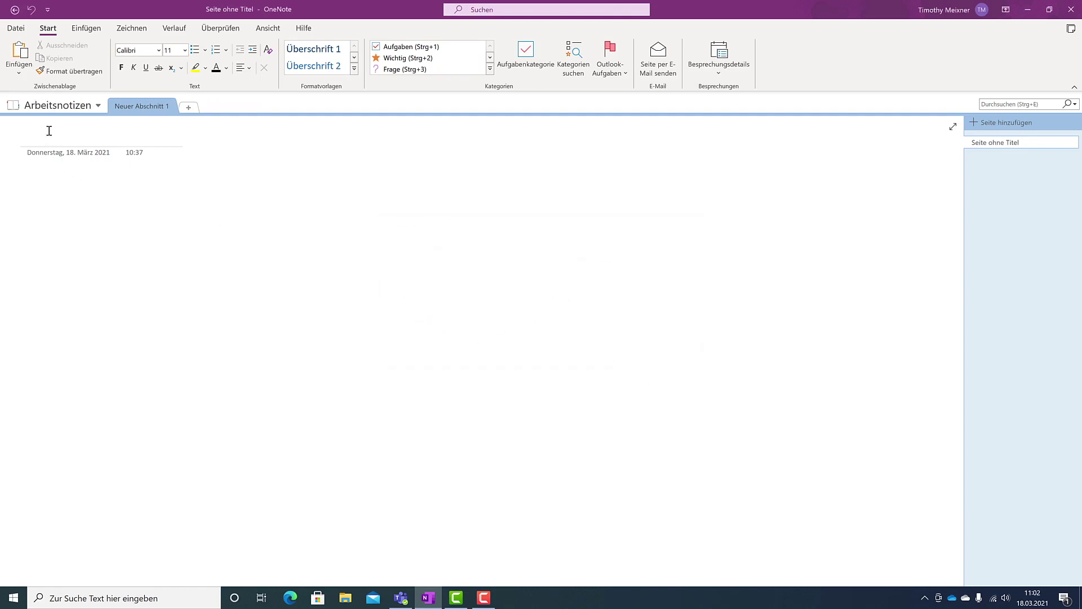
# Glance at the notebook list, then launch File Explorer from the taskbar
pyautogui.click(90, 107)
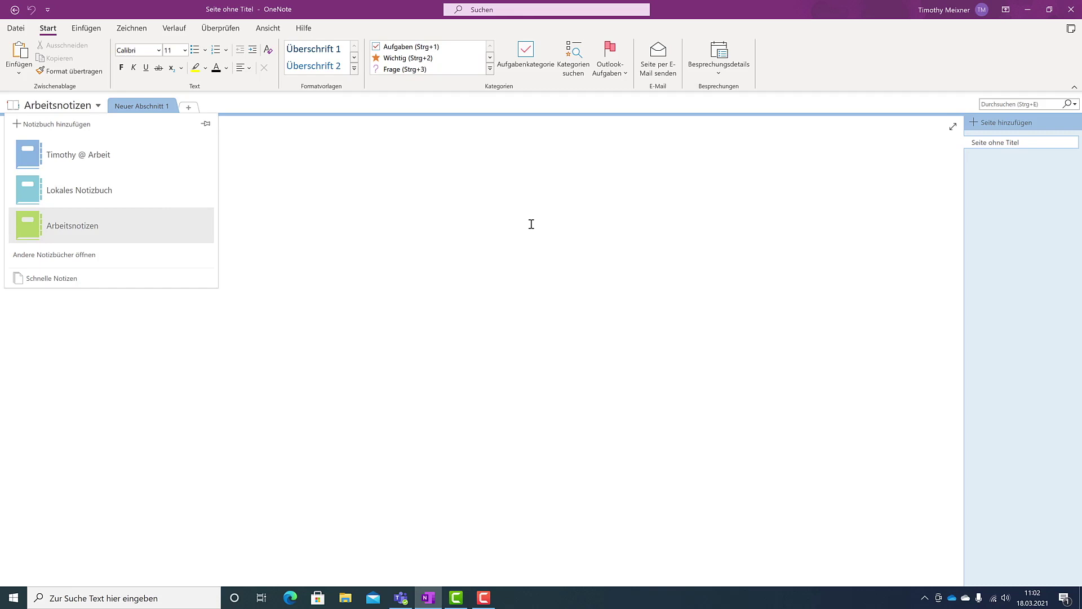
pyautogui.click(403, 251)
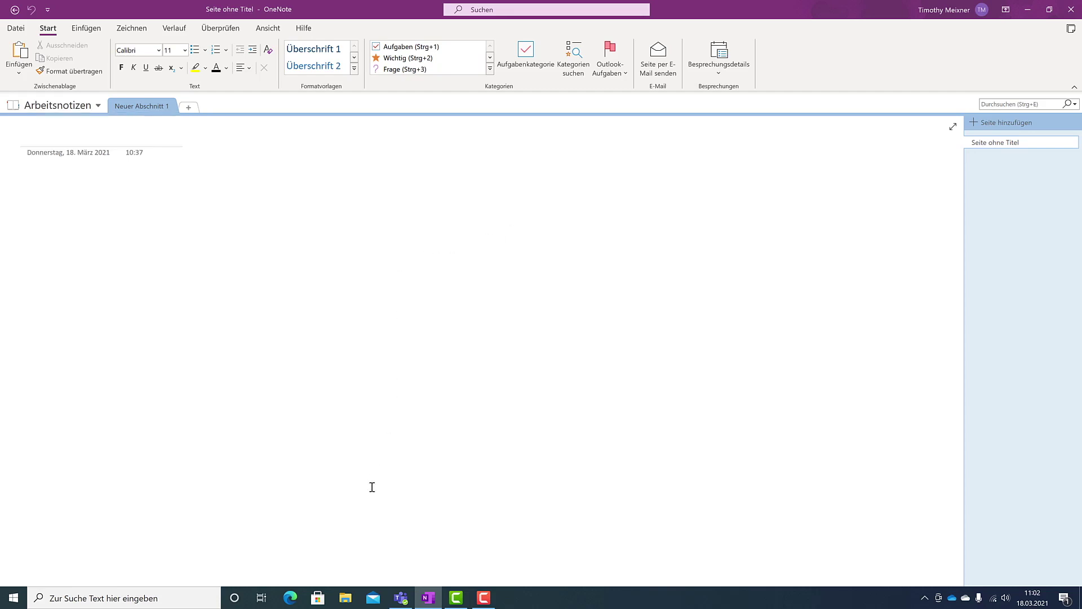
pyautogui.click(345, 597)
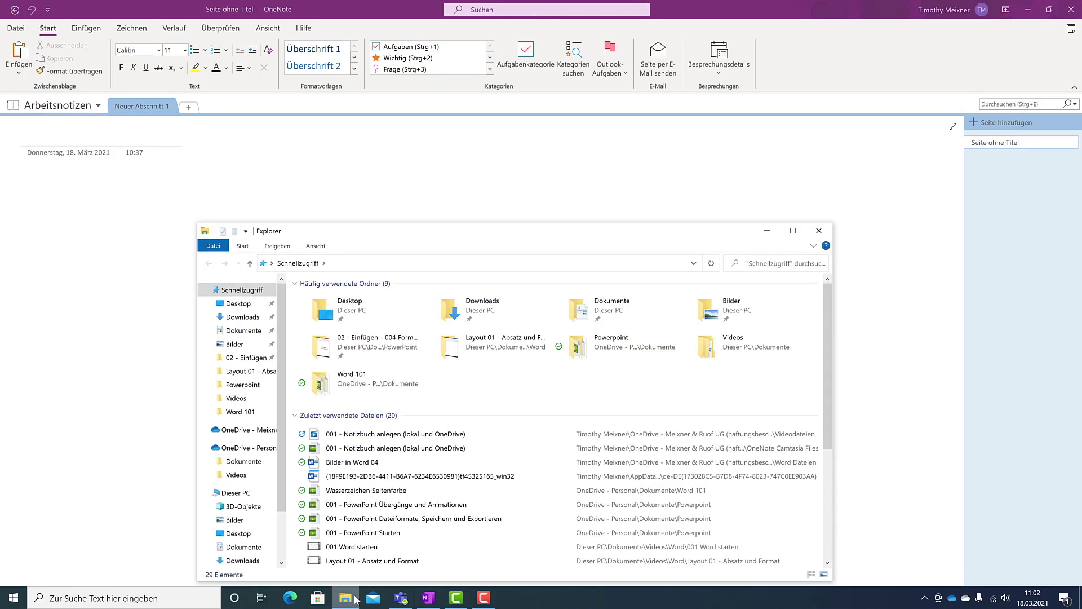
# Browse to Dokumente > OneNote-Notizbücher > Lokales Notizbuch, then return to OneNote's notebook list
pyautogui.click(231, 330)
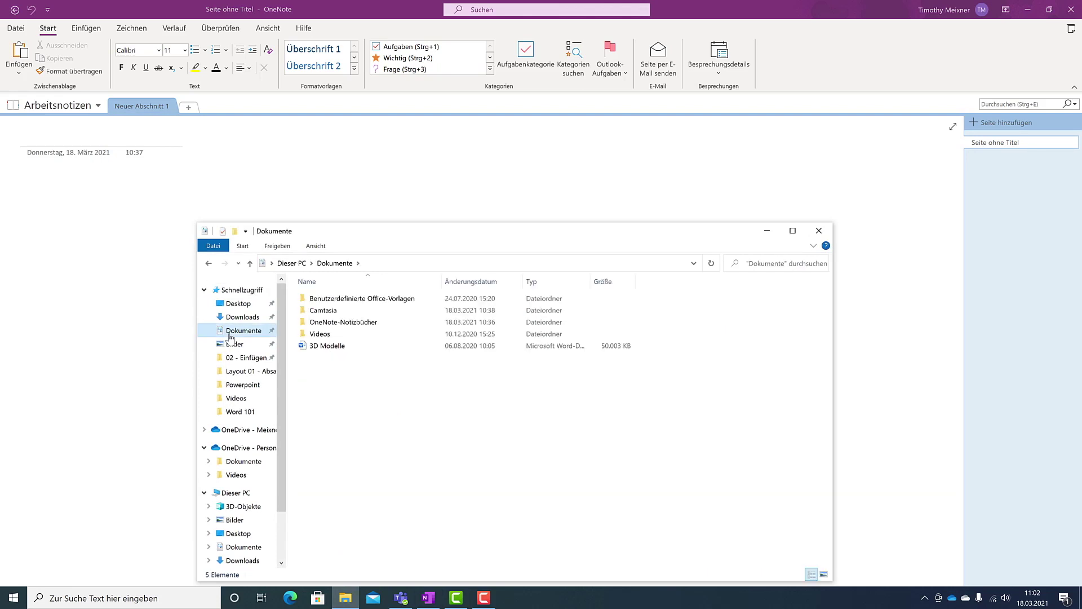
pyautogui.doubleClick(383, 322)
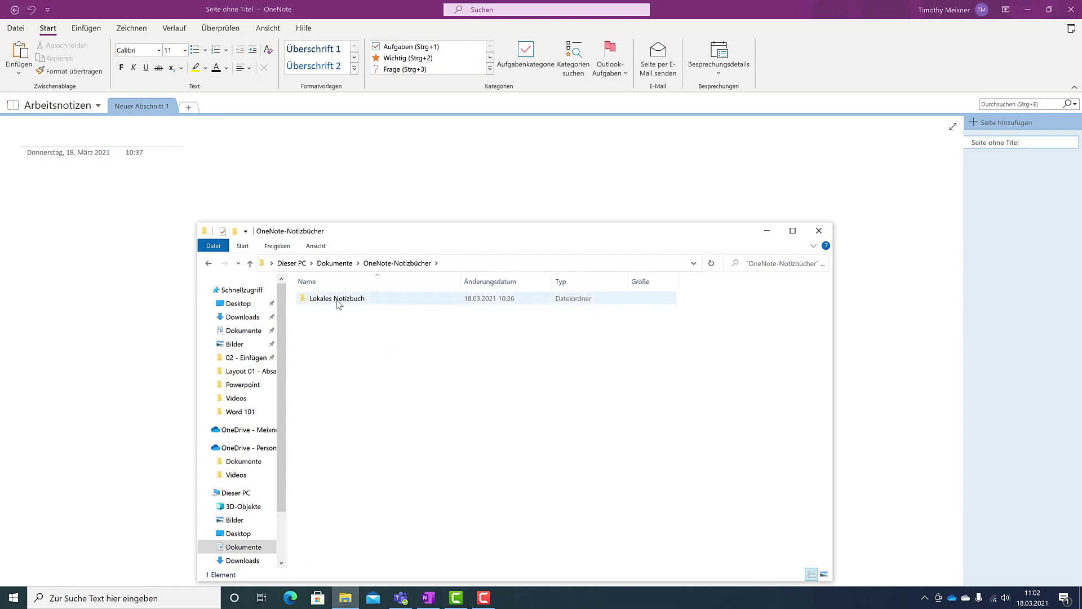
pyautogui.doubleClick(337, 299)
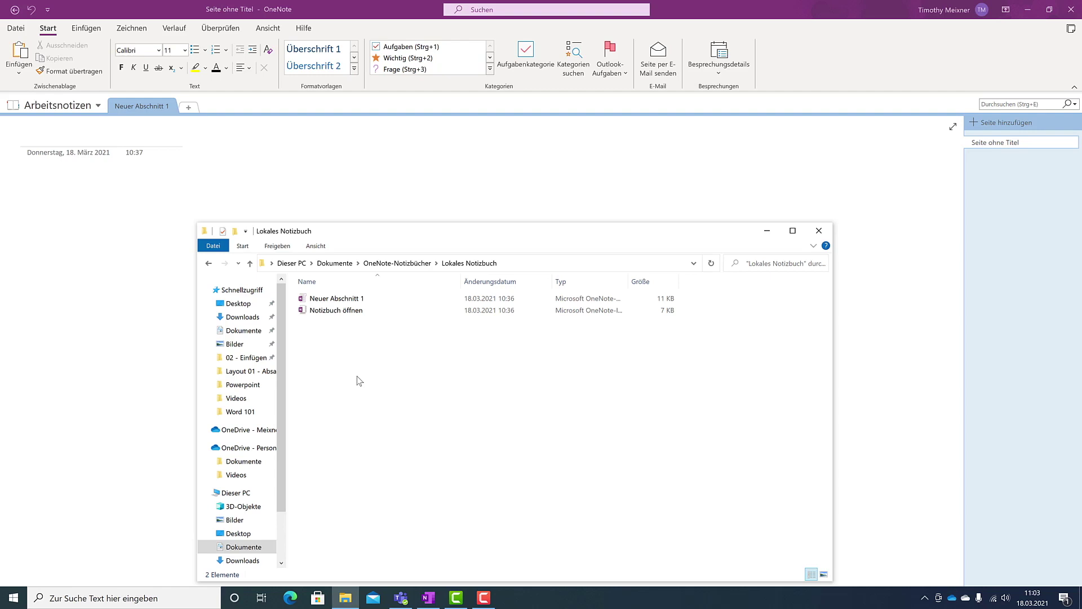
pyautogui.click(85, 106)
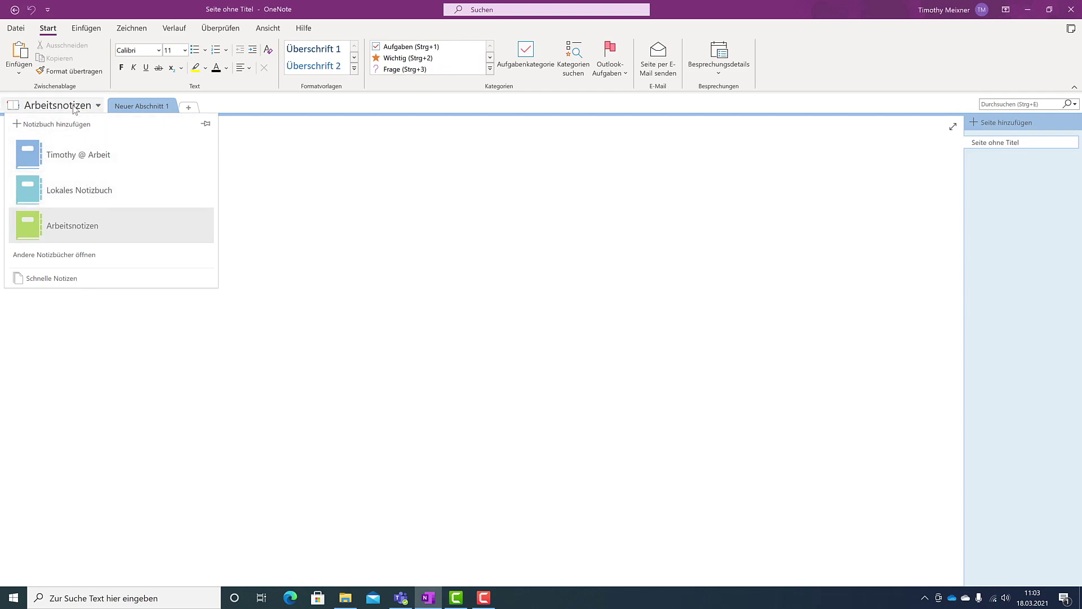
pyautogui.click(75, 105)
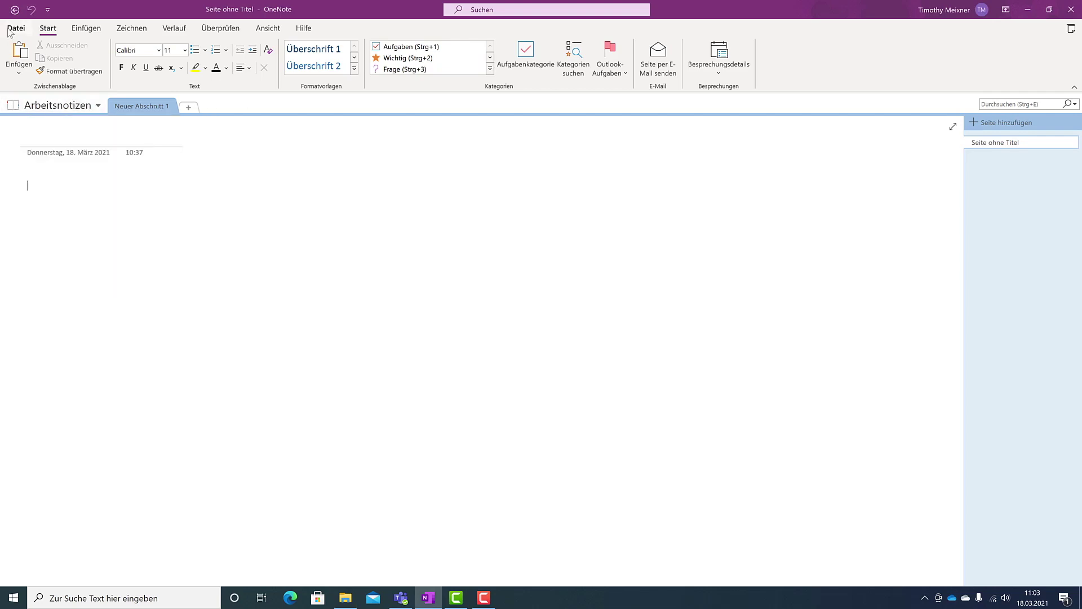
pyautogui.click(15, 28)
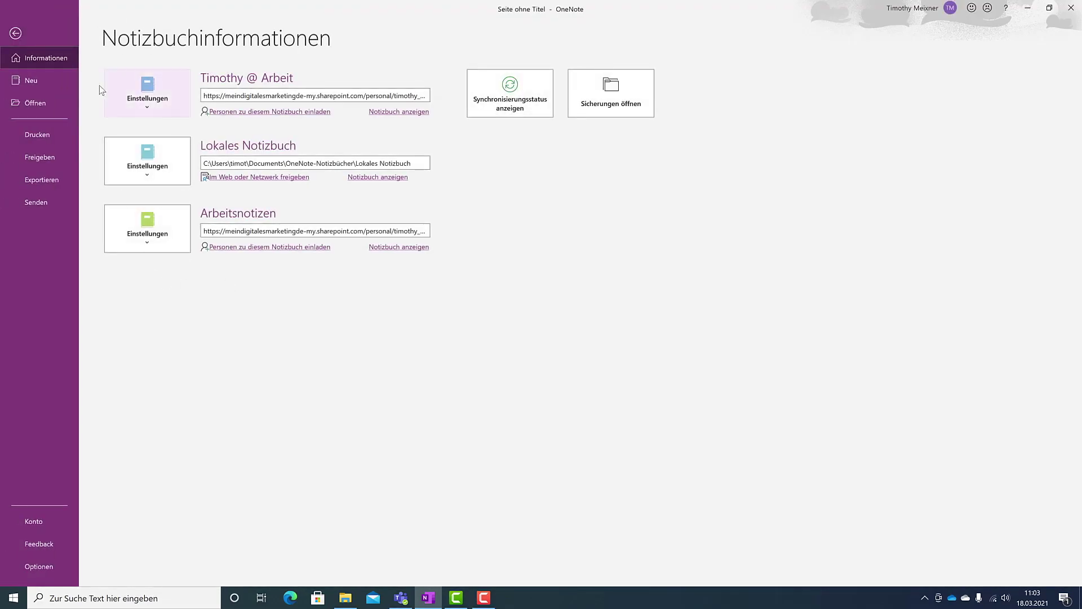
pyautogui.click(15, 35)
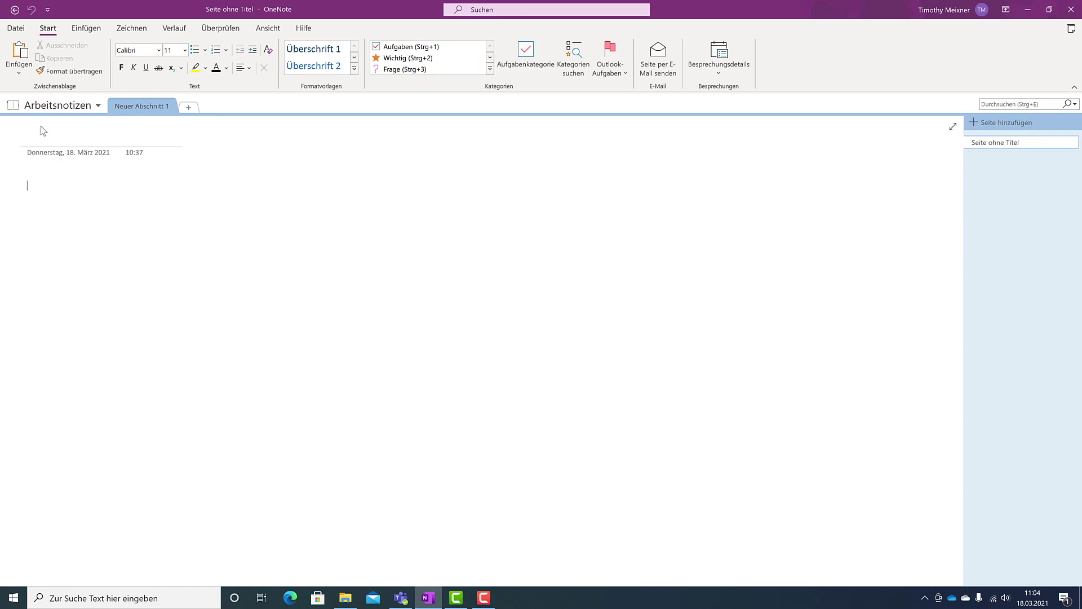
# Type 'Wichtige Notizen' as the title of the first page
pyautogui.click(75, 141)
pyautogui.write('W')
pyautogui.write('ichtige Notiz')
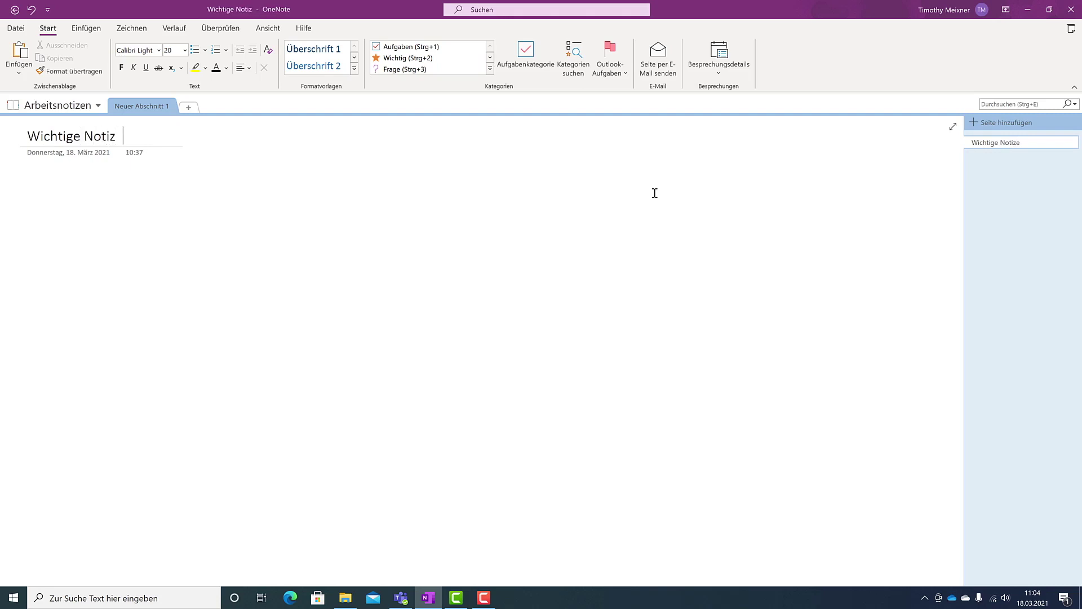
pyautogui.write('en')
# Add a new page titled 'Weniger wichtige Notizen', correcting the typo
pyautogui.click(996, 123)
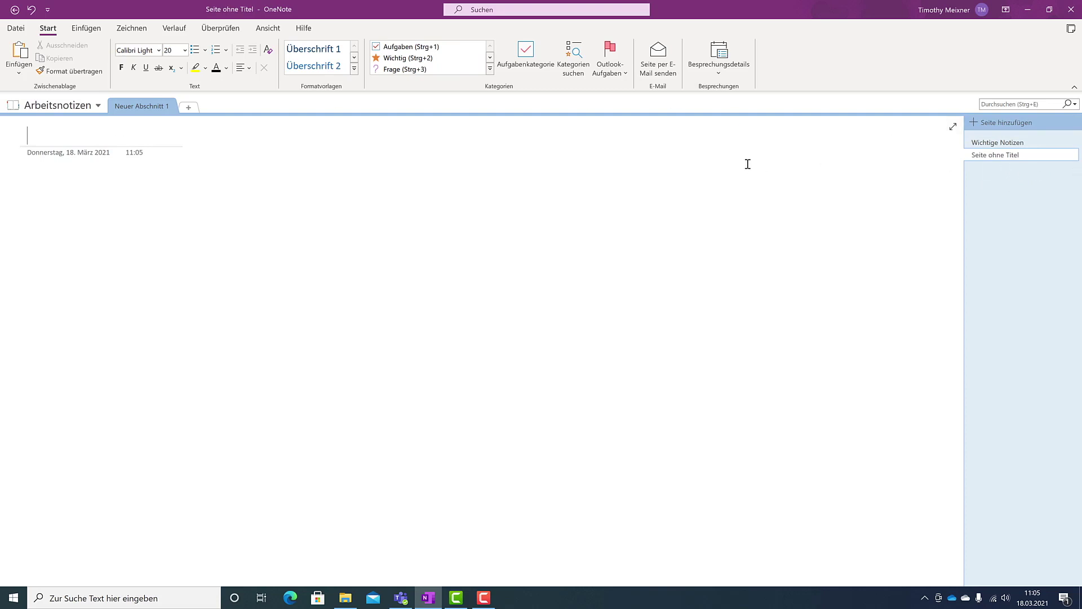
pyautogui.write('Weniger')
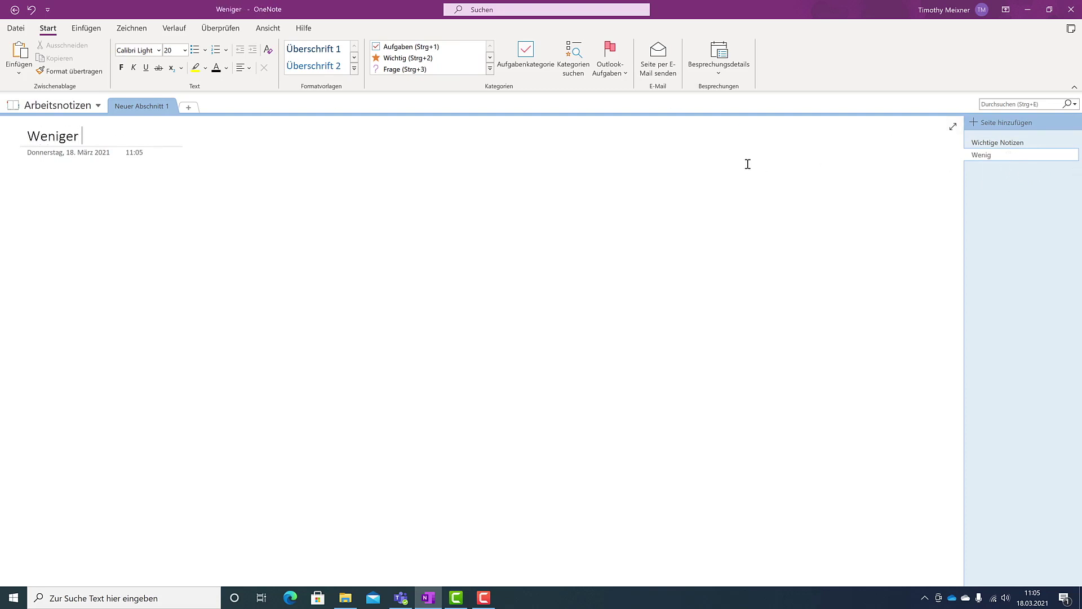
pyautogui.write(' wichtige Notz')
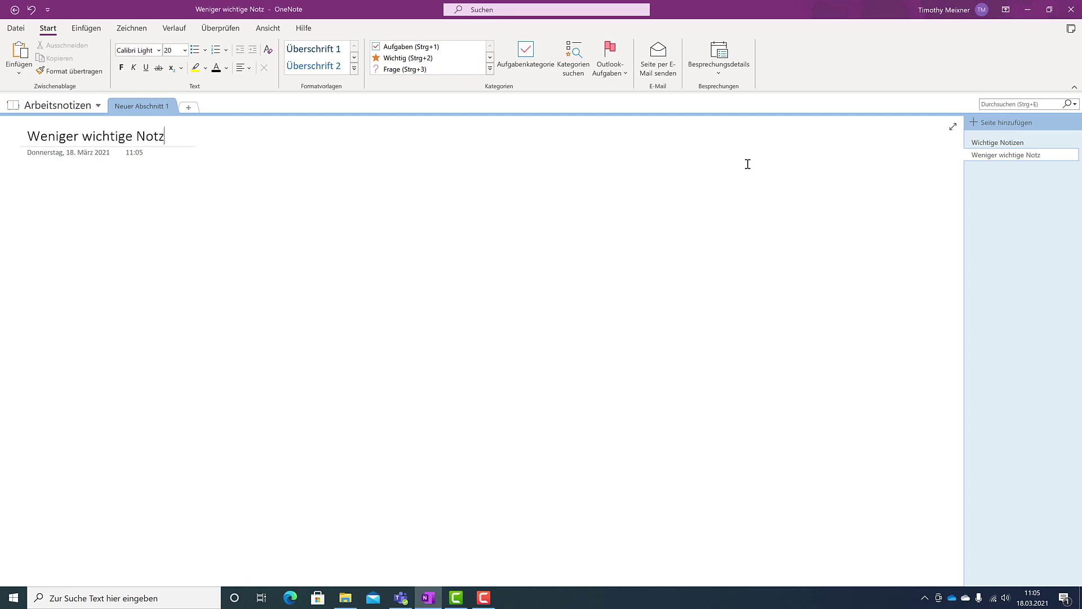
pyautogui.write('i')
pyautogui.press('BackSpace')
pyautogui.press('BackSpace')
pyautogui.write('izen')
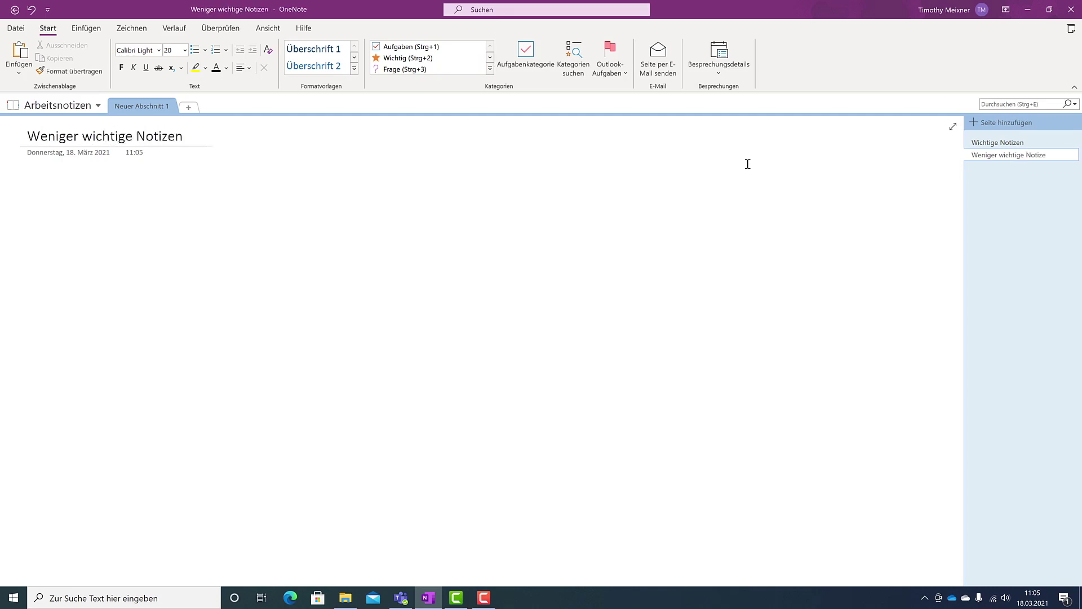
pyautogui.press('Return')
# Flip between the Wichtige Notizen and Weniger wichtige Notizen pages to compare them
pyautogui.click(1010, 143)
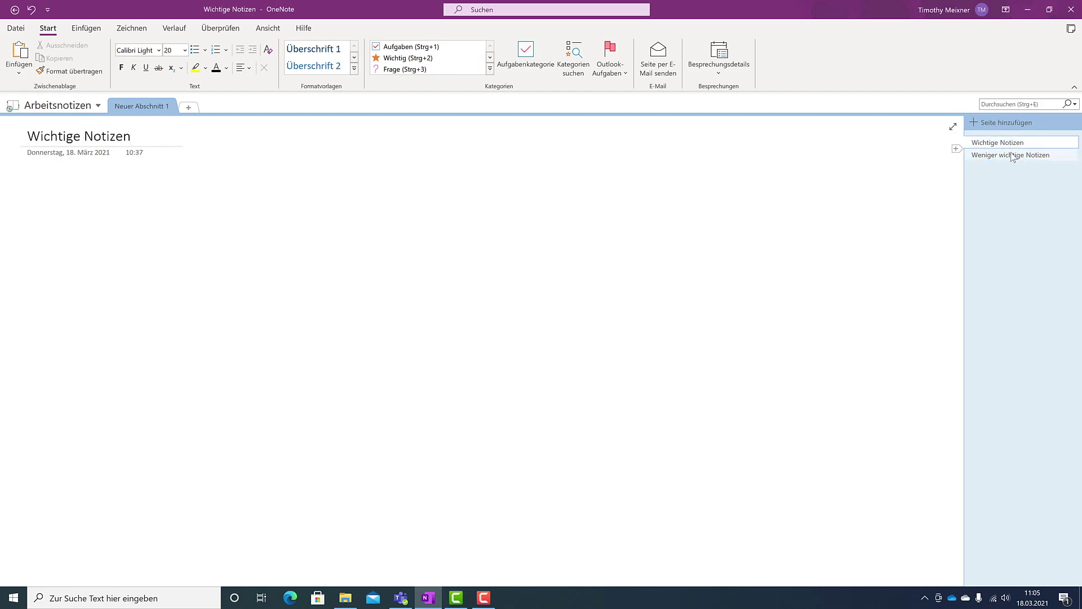
pyautogui.click(1011, 154)
pyautogui.click(1012, 144)
pyautogui.click(1012, 155)
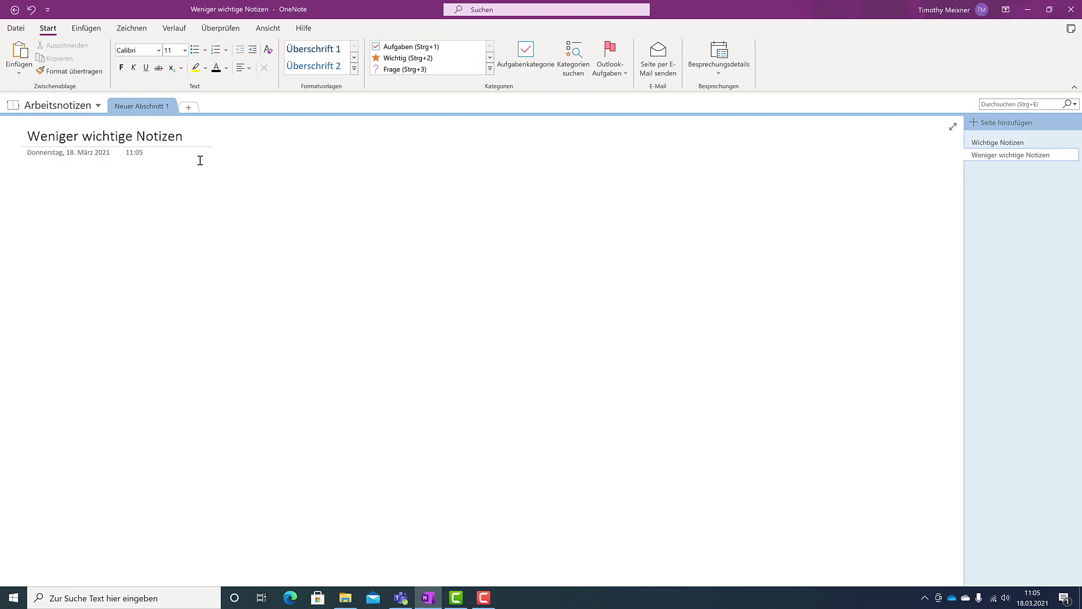
# Rename the current section to 'Wichtiger Abschnitt'
pyautogui.rightClick(151, 111)
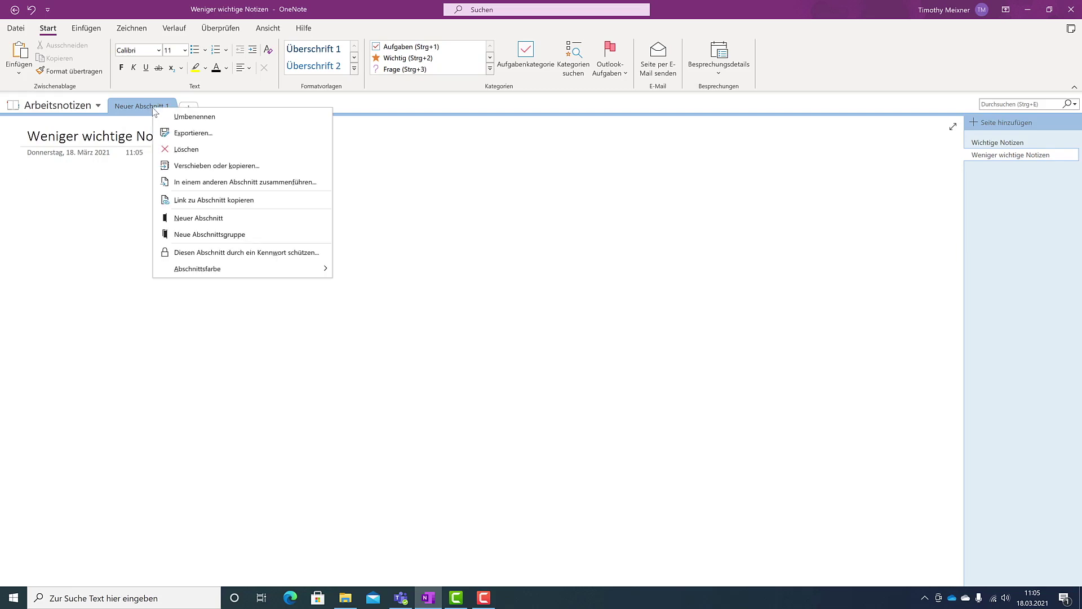
pyautogui.click(188, 117)
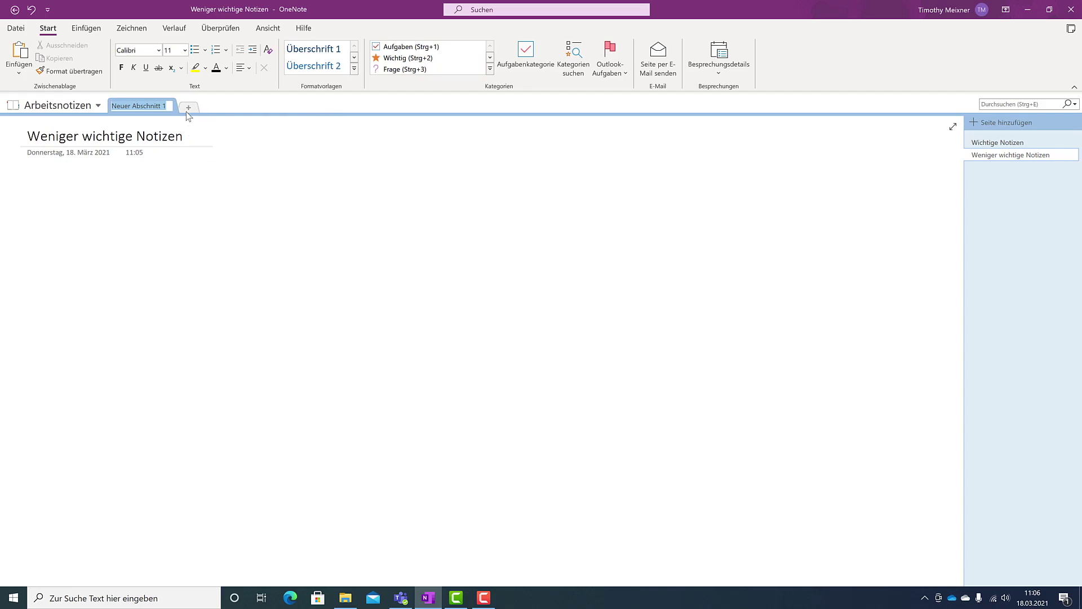
pyautogui.write('Wichtige')
pyautogui.write('r Abs')
# Add a second section named 'Weniger wichtig'
pyautogui.click(189, 107)
pyautogui.write('We')
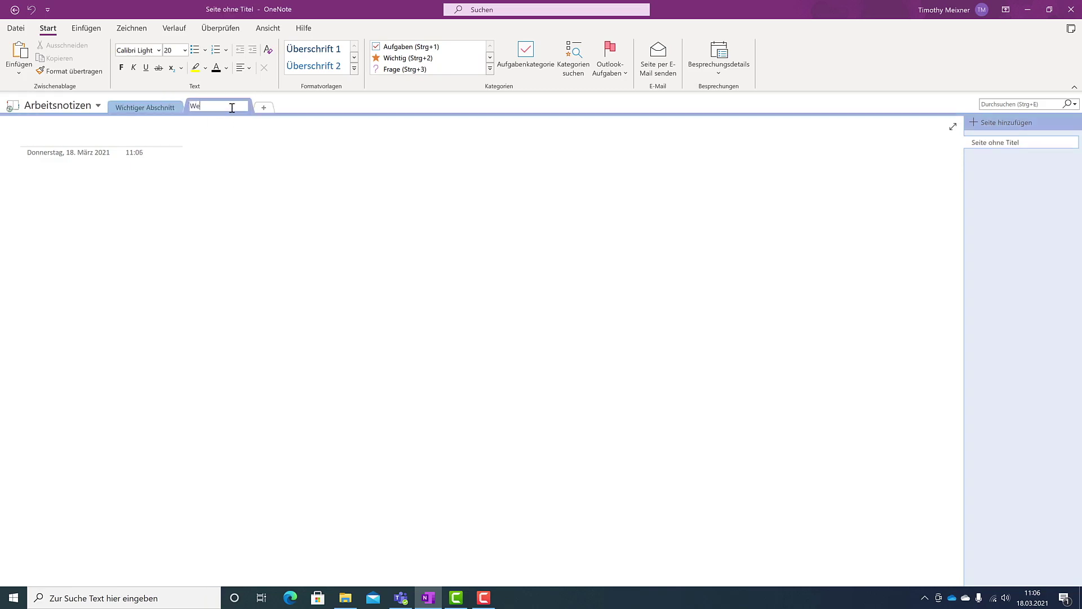
pyautogui.write('niger wicht')
pyautogui.write('ig')
pyautogui.click(217, 130)
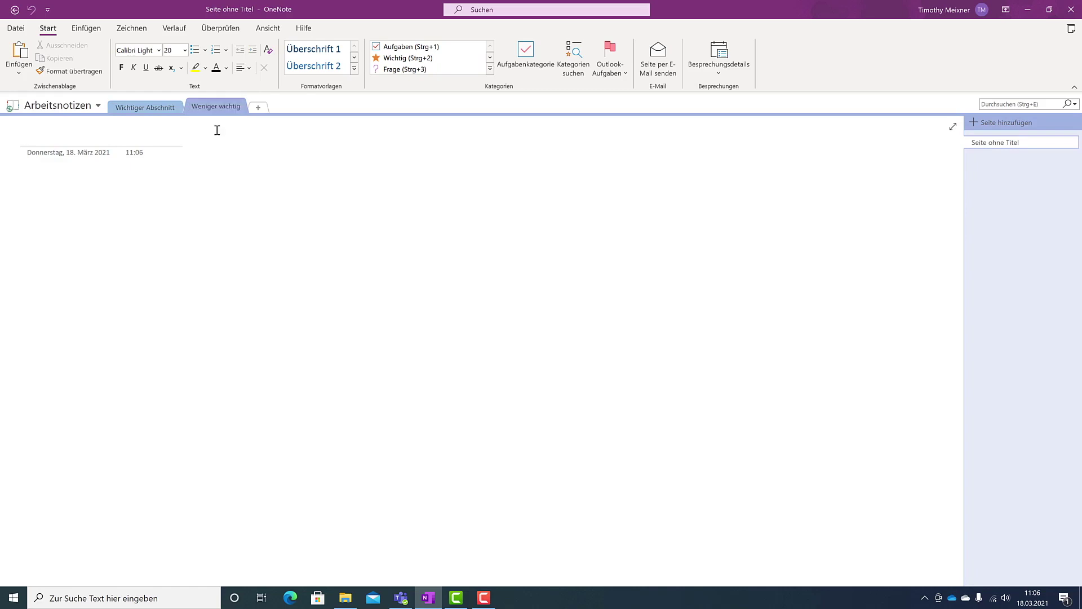
# Switch between the two sections, ending on Wichtiger Abschnitt
pyautogui.click(142, 107)
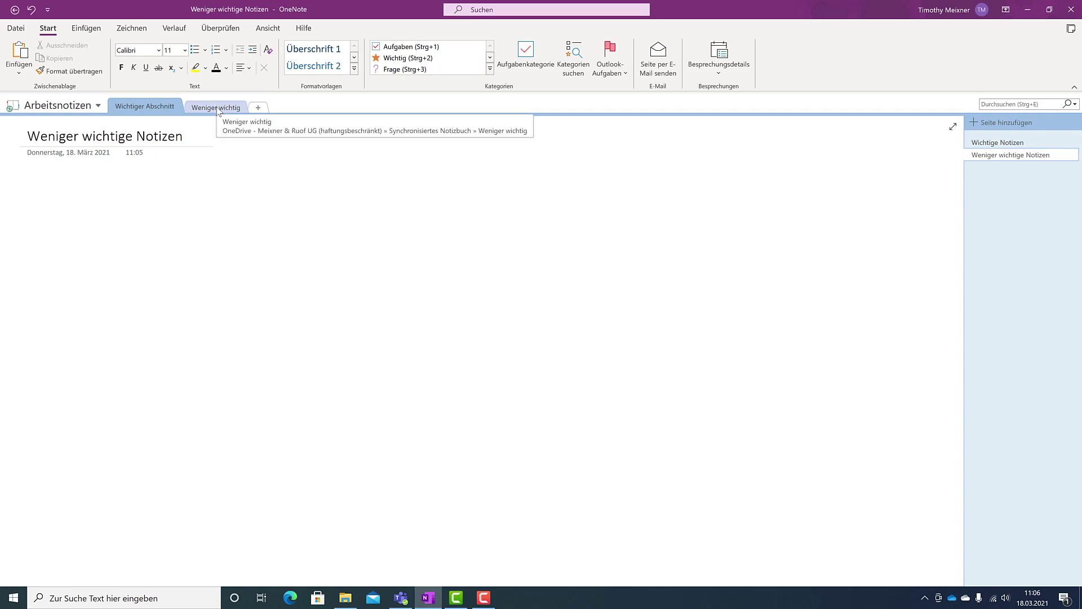
pyautogui.click(217, 107)
pyautogui.click(162, 108)
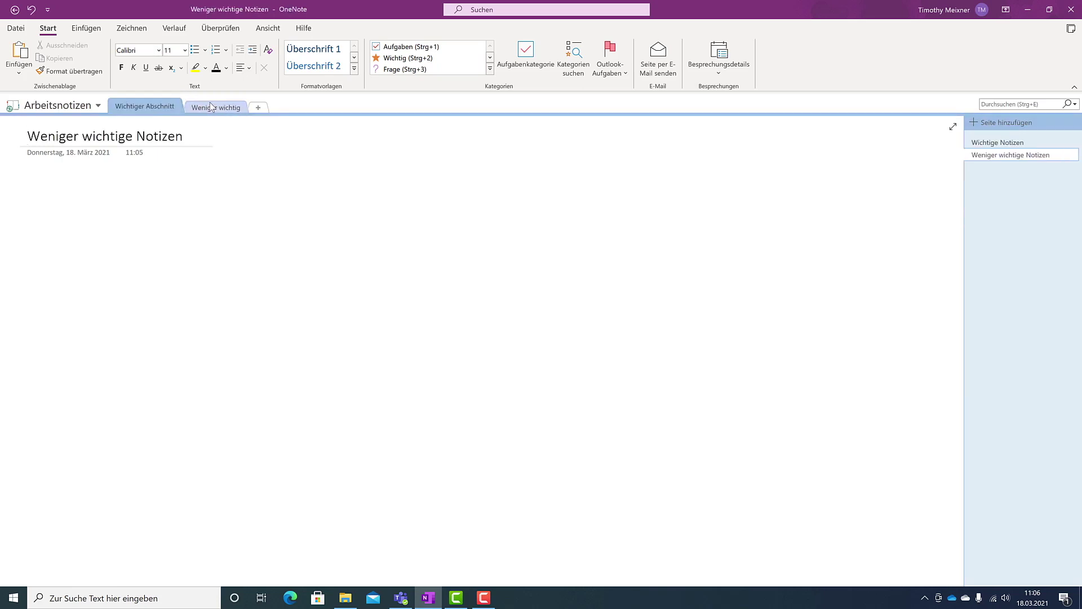
pyautogui.click(206, 107)
pyautogui.click(157, 102)
# After trying to drag pages, open the context menu of the Weniger wichtige Notizen page
pyautogui.click(998, 142)
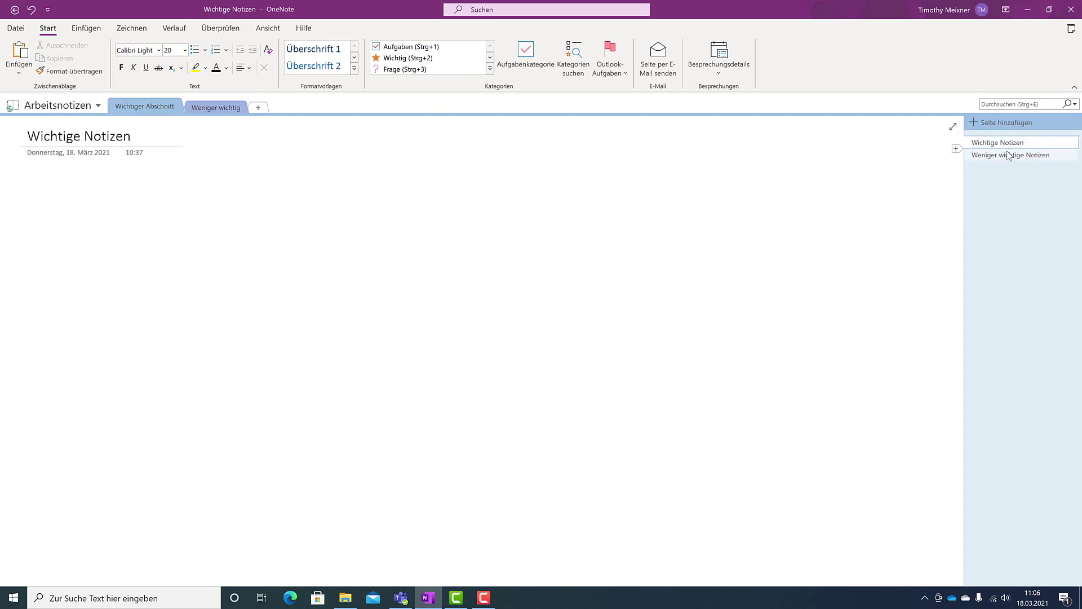
pyautogui.moveTo(1005, 155); pyautogui.dragTo(1007, 148)
pyautogui.click(997, 142)
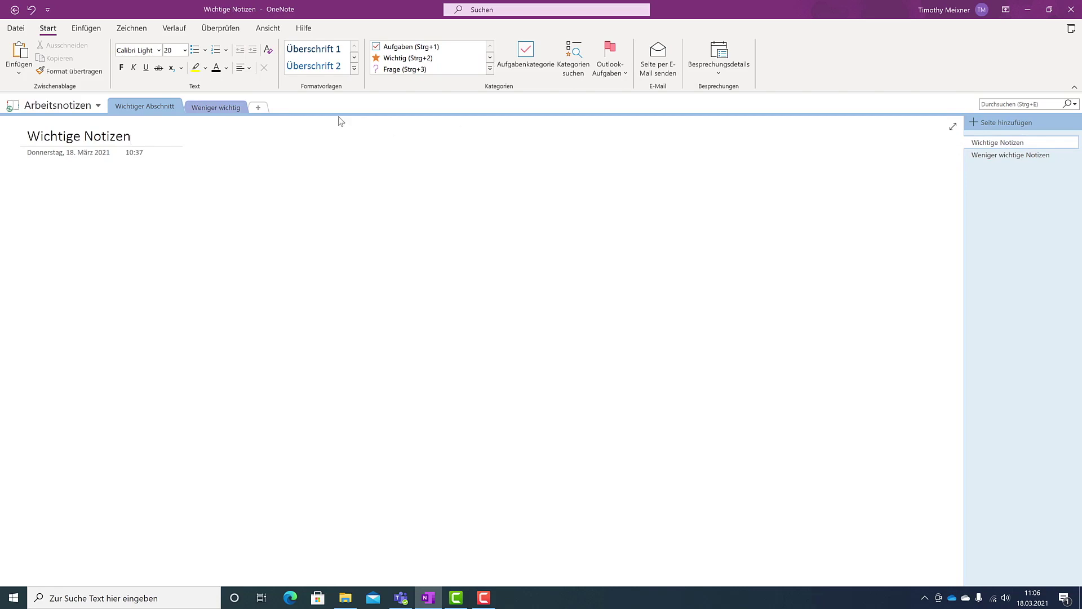
pyautogui.click(208, 110)
pyautogui.click(148, 106)
pyautogui.click(1008, 155)
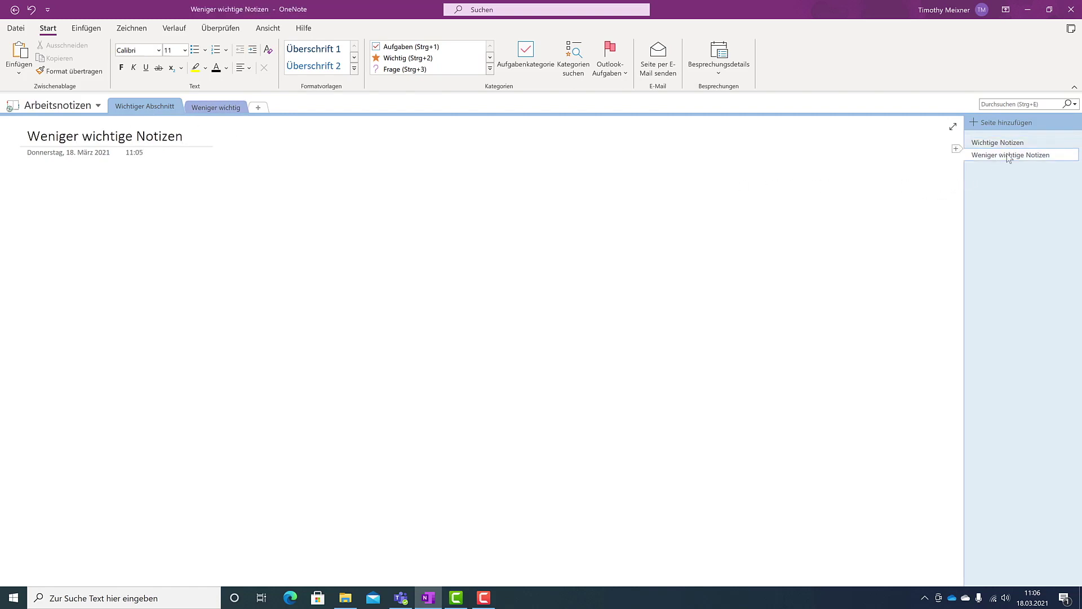
pyautogui.rightClick(1008, 156)
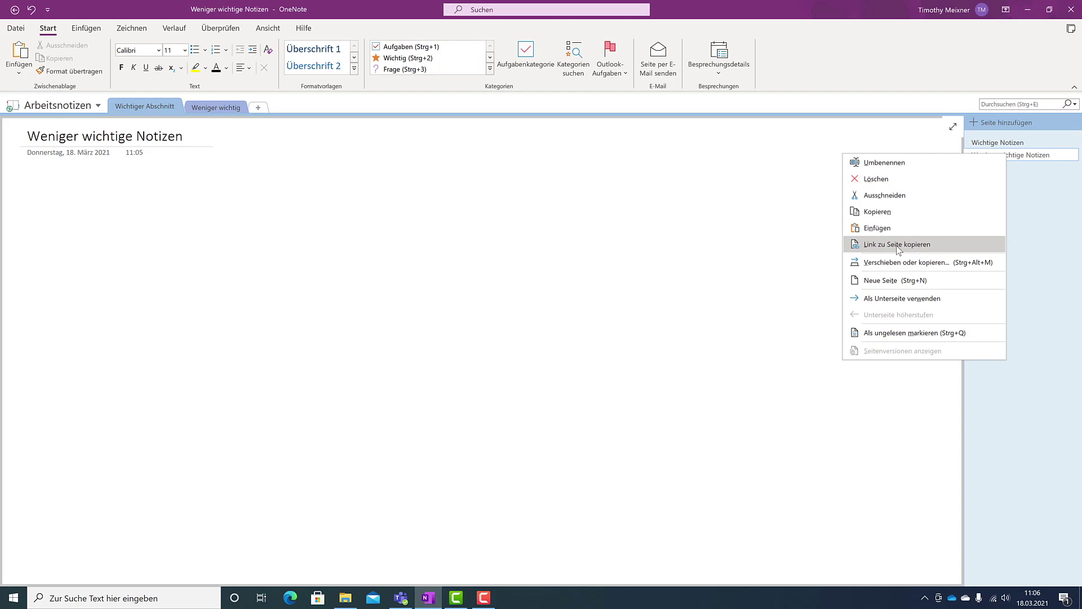
# Use Verschieben oder kopieren to move 'Weniger wichtige Notizen' into Arbeitsnotizen > Weniger wichtig
pyautogui.click(948, 265)
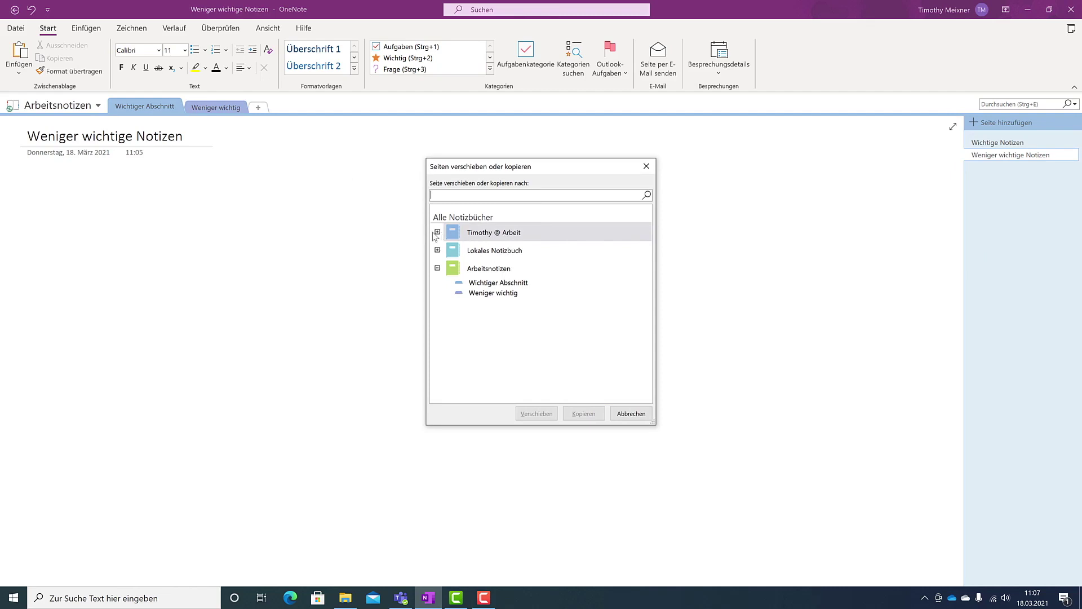
pyautogui.click(478, 272)
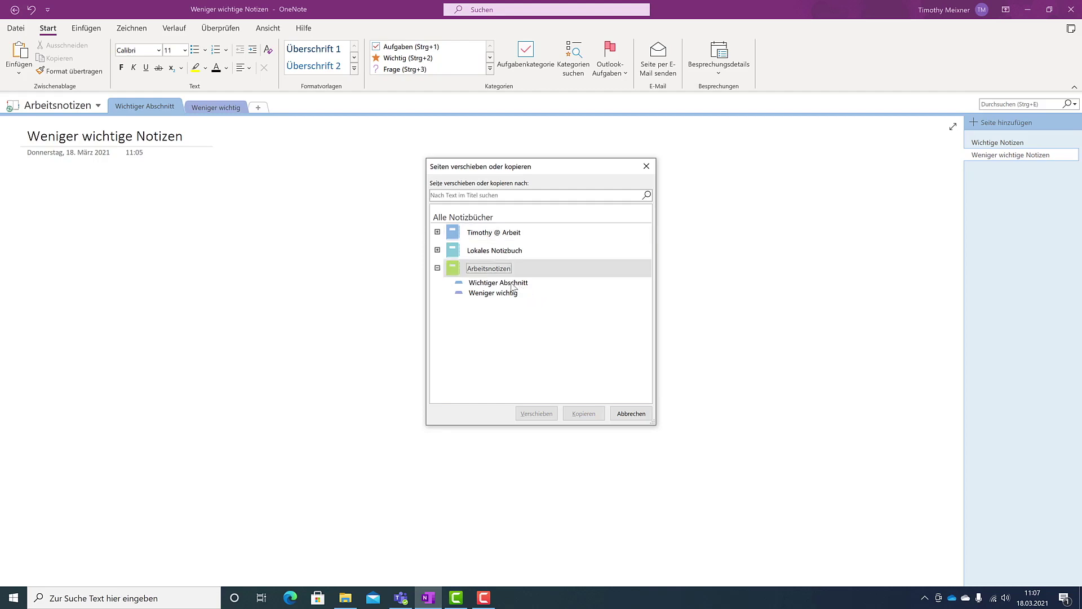
pyautogui.click(437, 269)
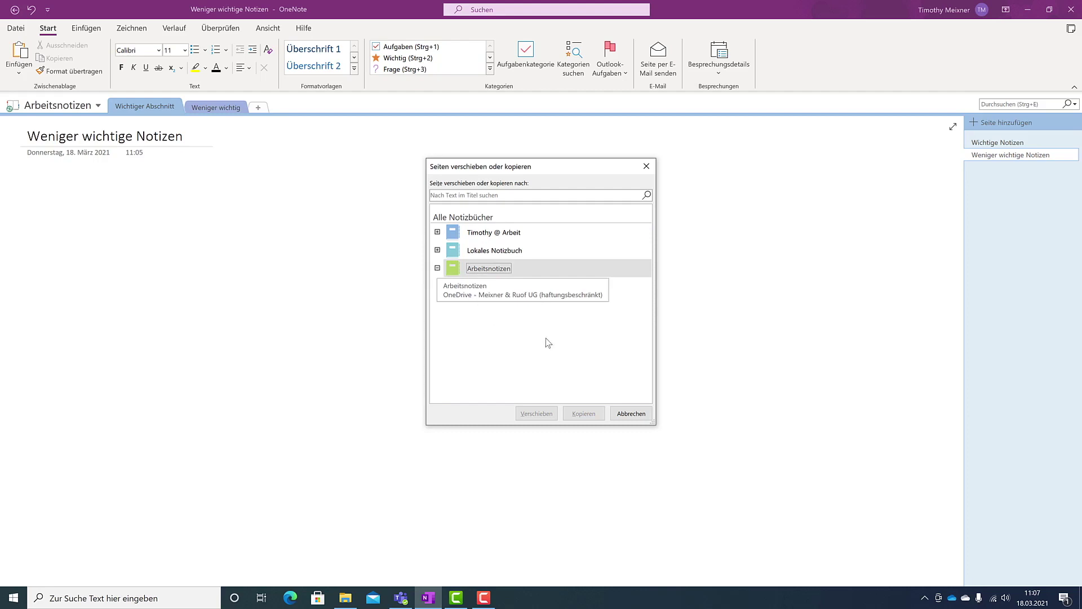
pyautogui.doubleClick(521, 267)
pyautogui.click(518, 286)
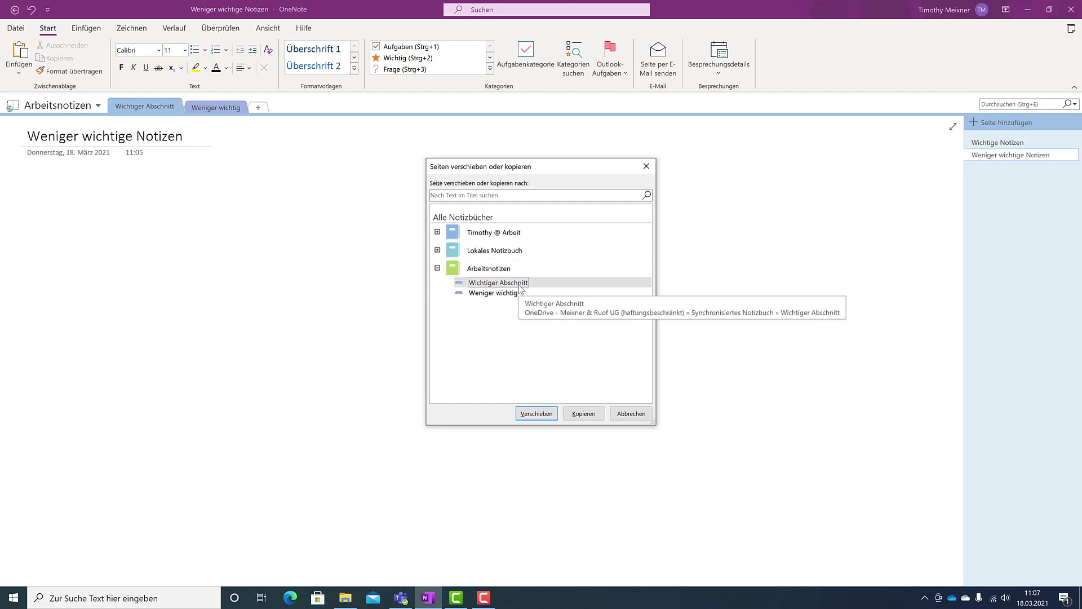
pyautogui.click(493, 295)
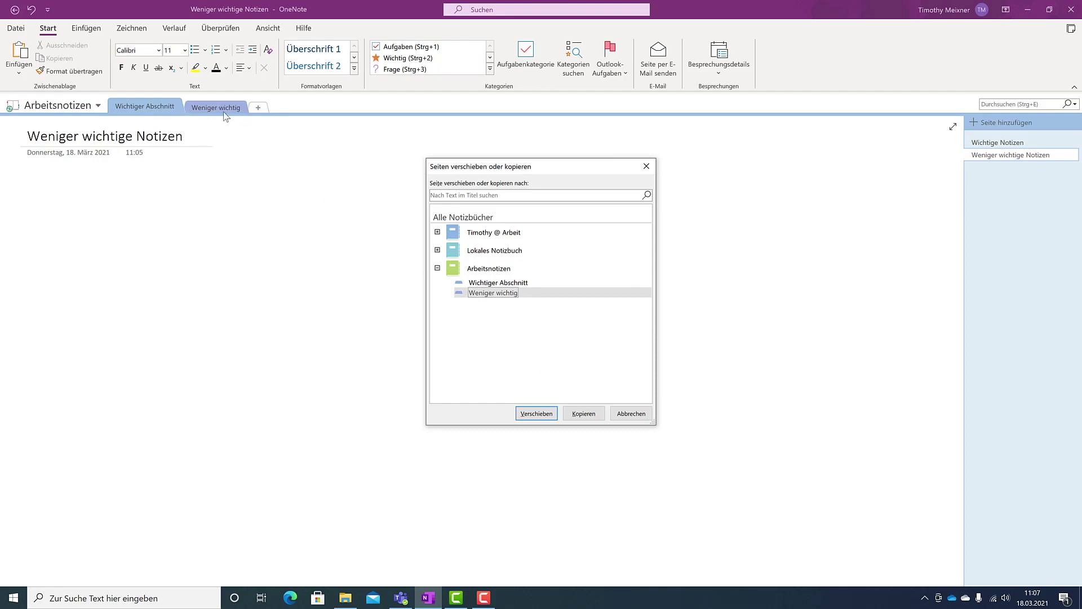
pyautogui.click(538, 418)
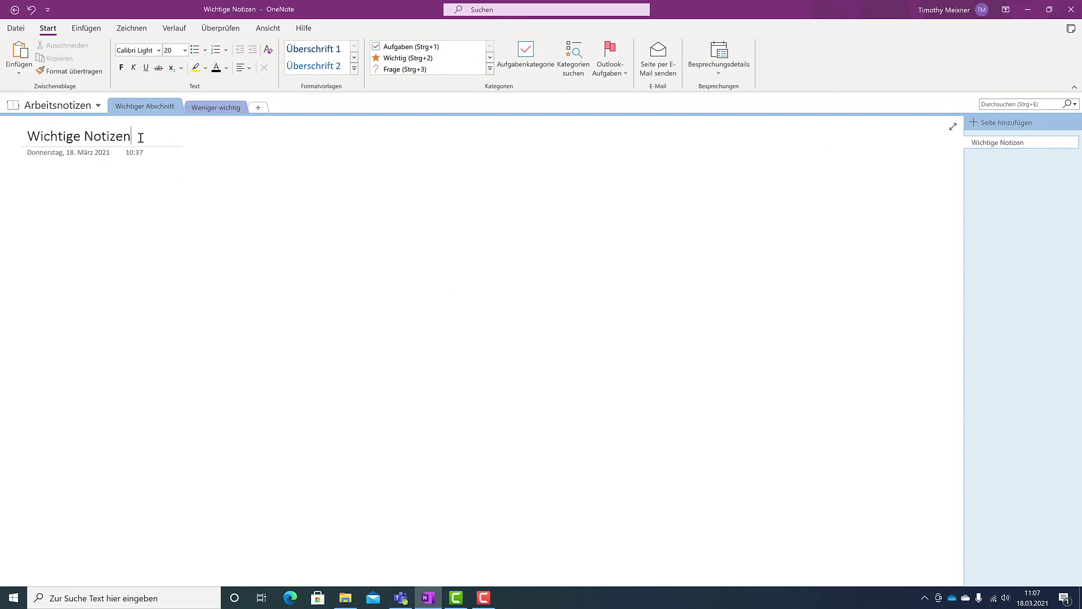
pyautogui.click(209, 110)
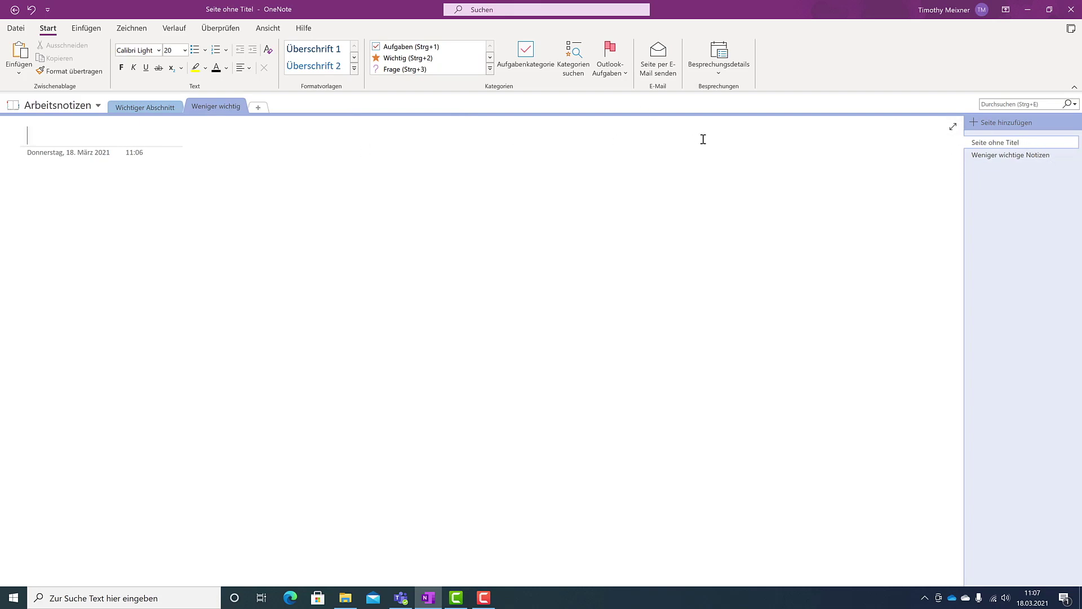
pyautogui.click(1035, 155)
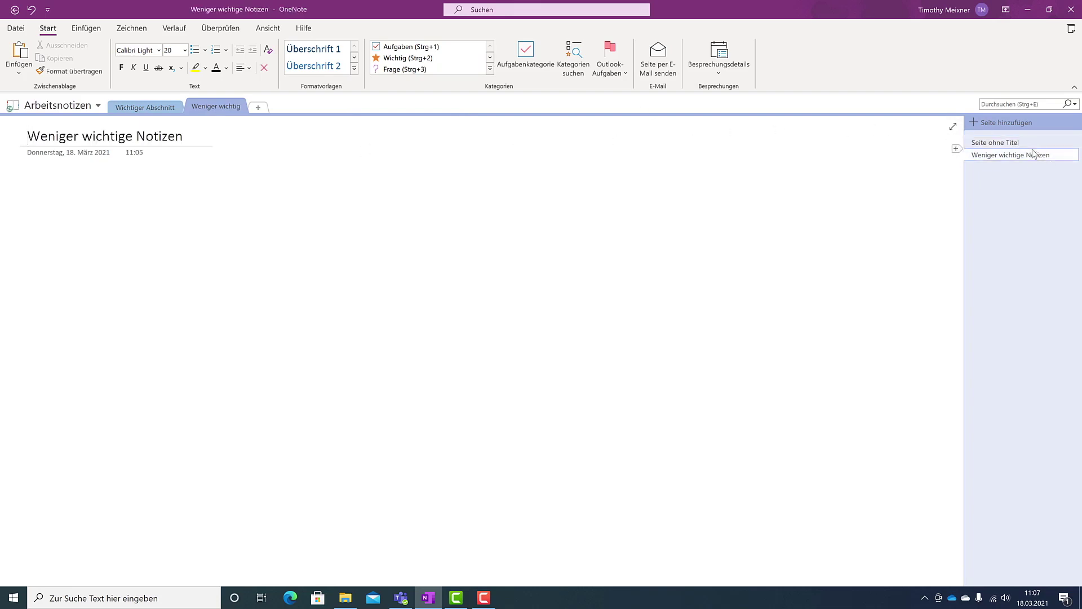
pyautogui.click(142, 107)
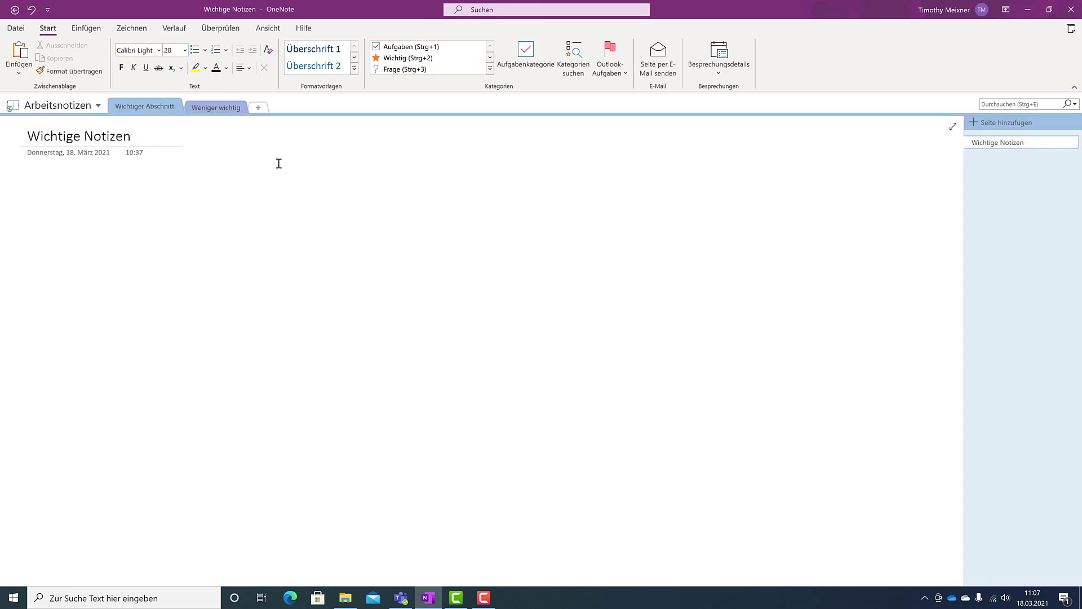